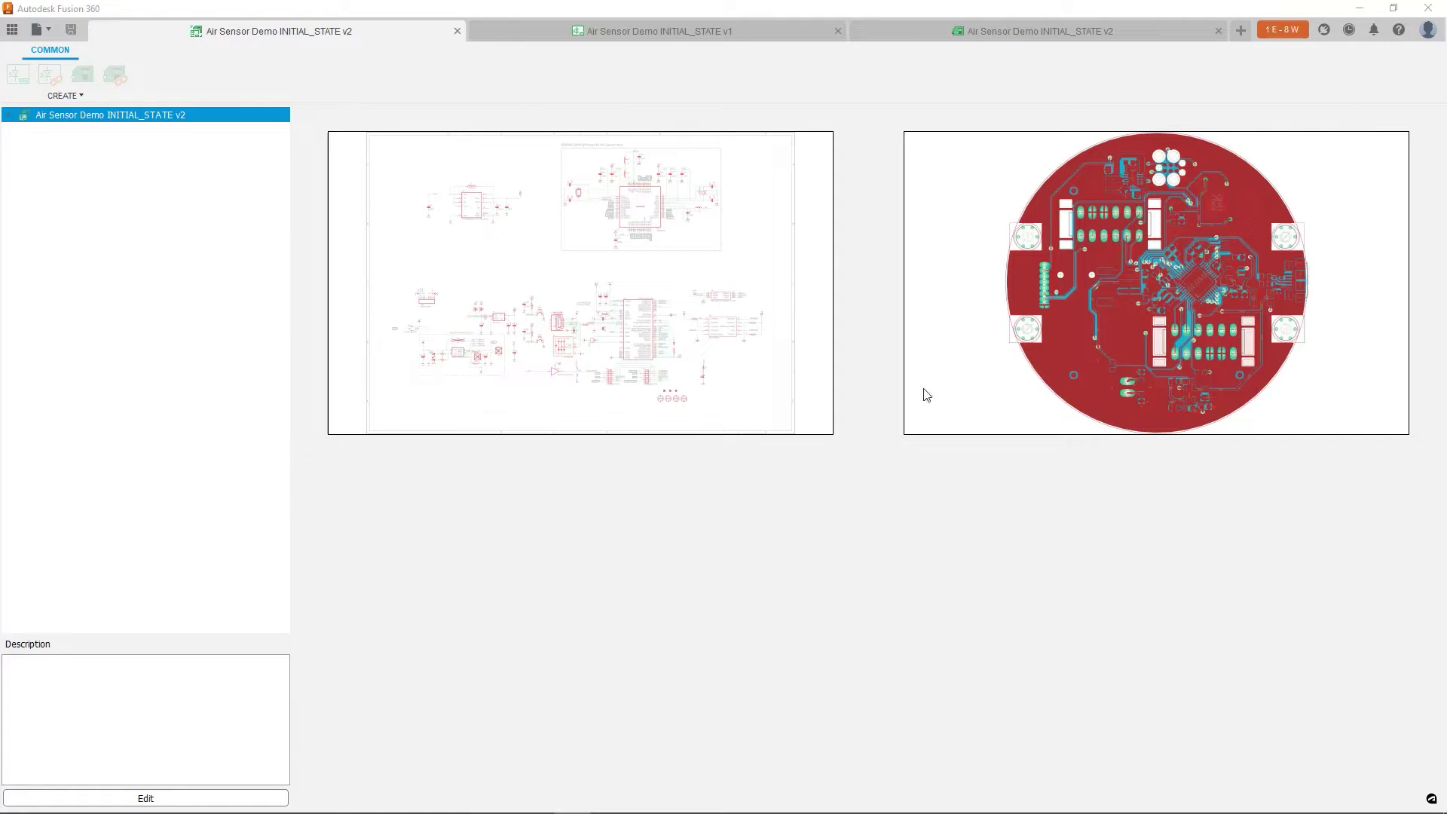
Step: Open the Air Sensor Demo board layout, zoom in on the USB traces, and show the Simulation tools
click(1043, 34)
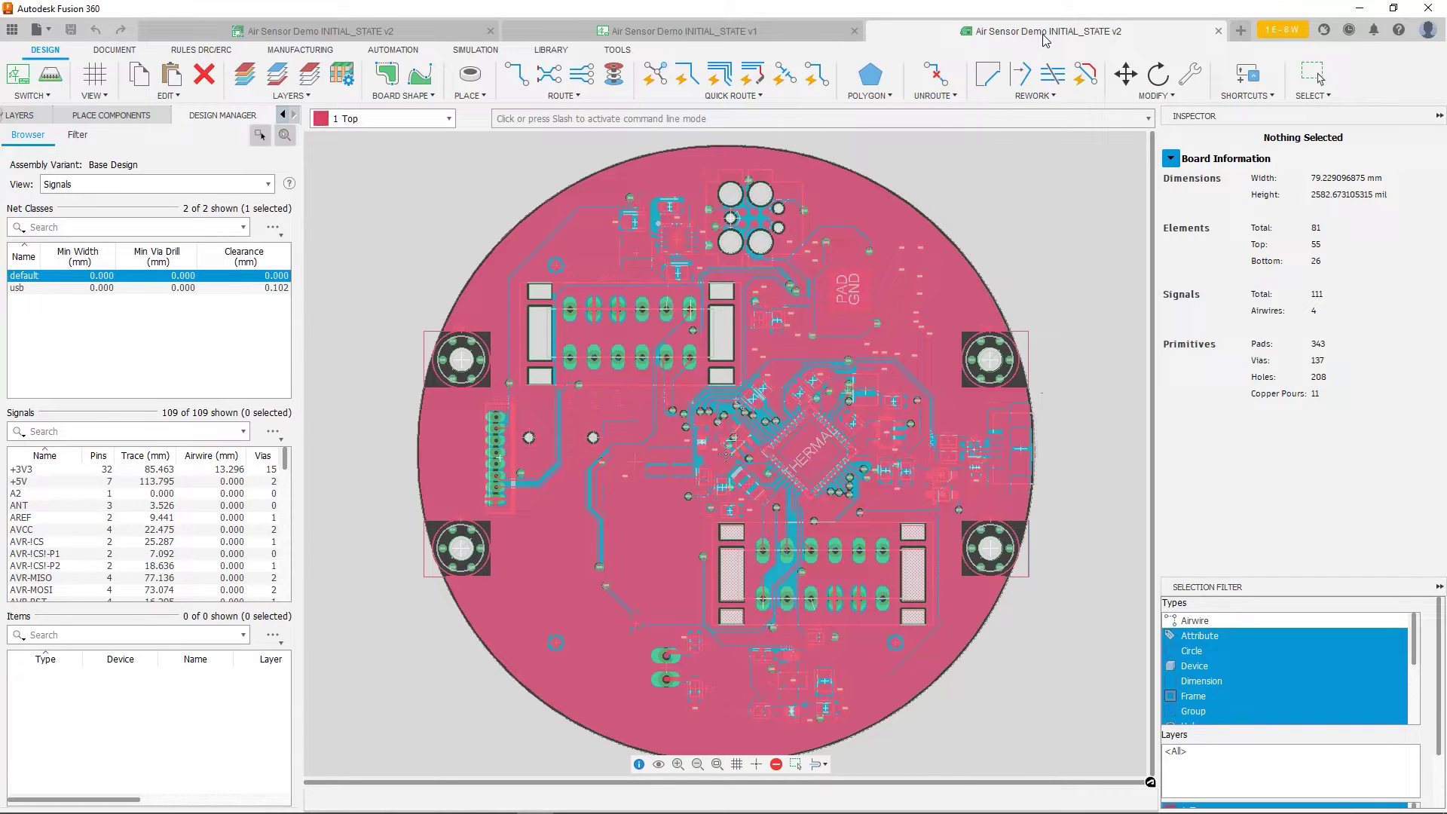
key(g)
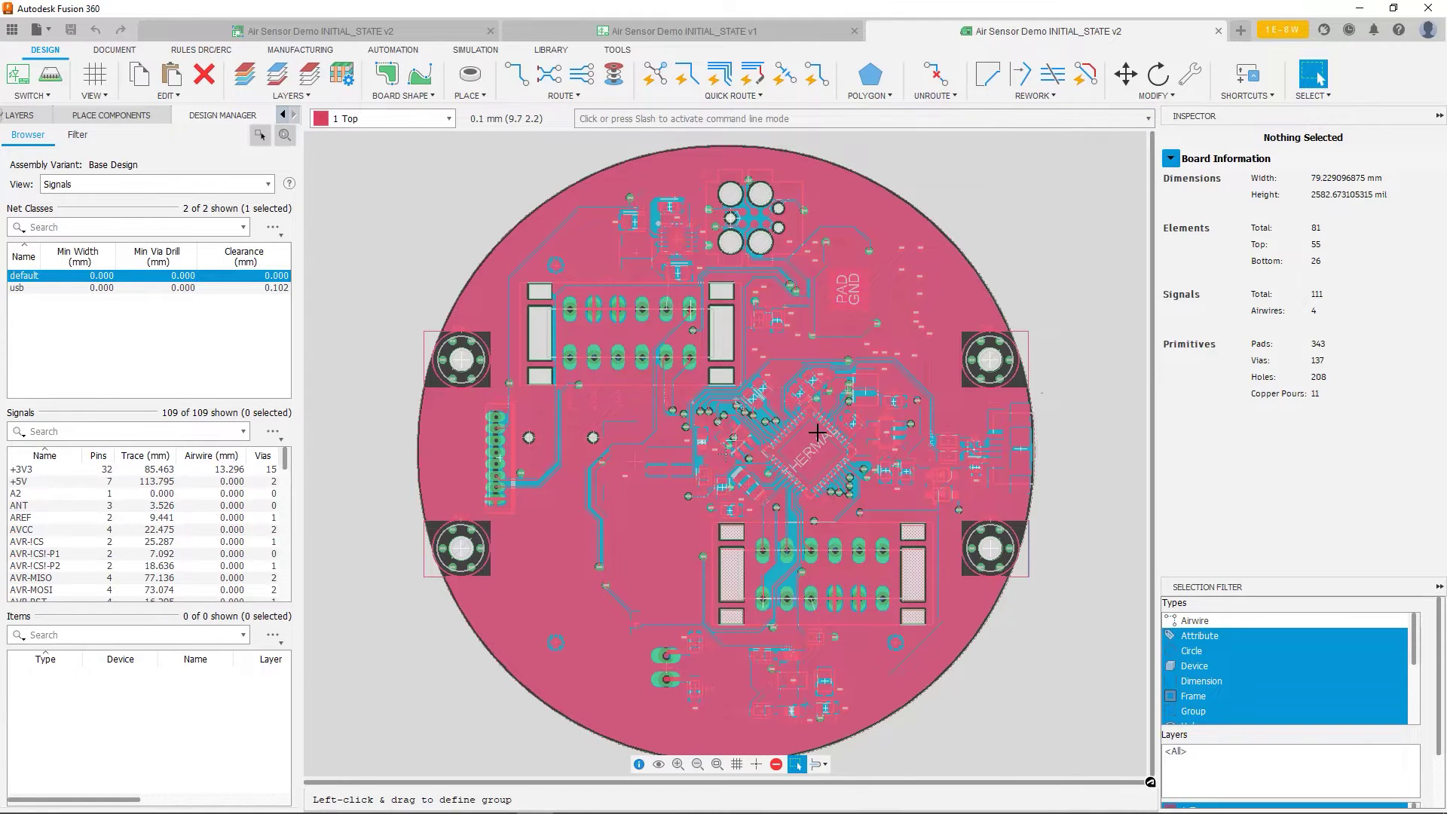
scroll(817, 432, up, 3)
scroll(817, 432, up, 2)
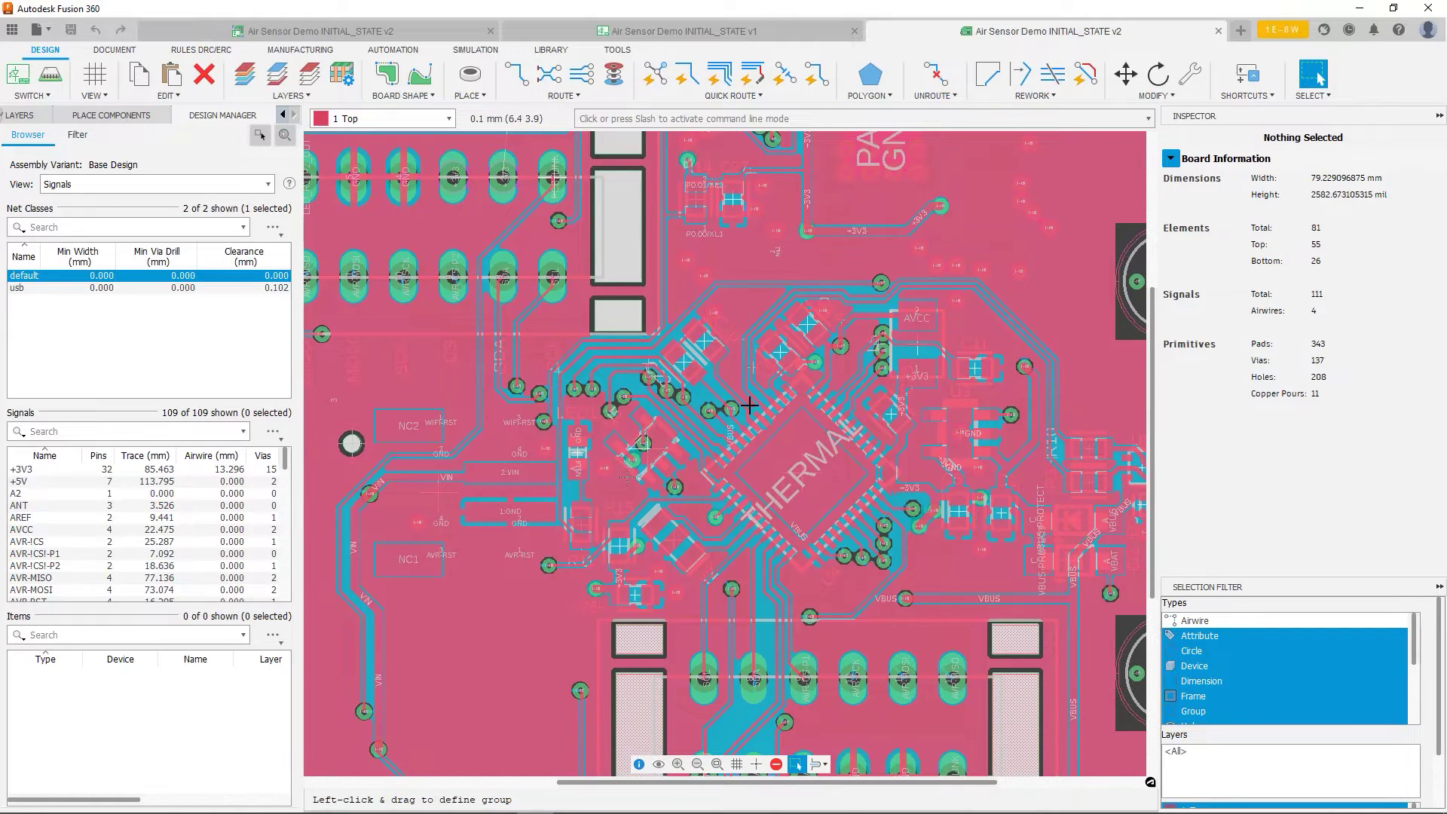
scroll(748, 405, up, 3)
scroll(748, 404, up, 1)
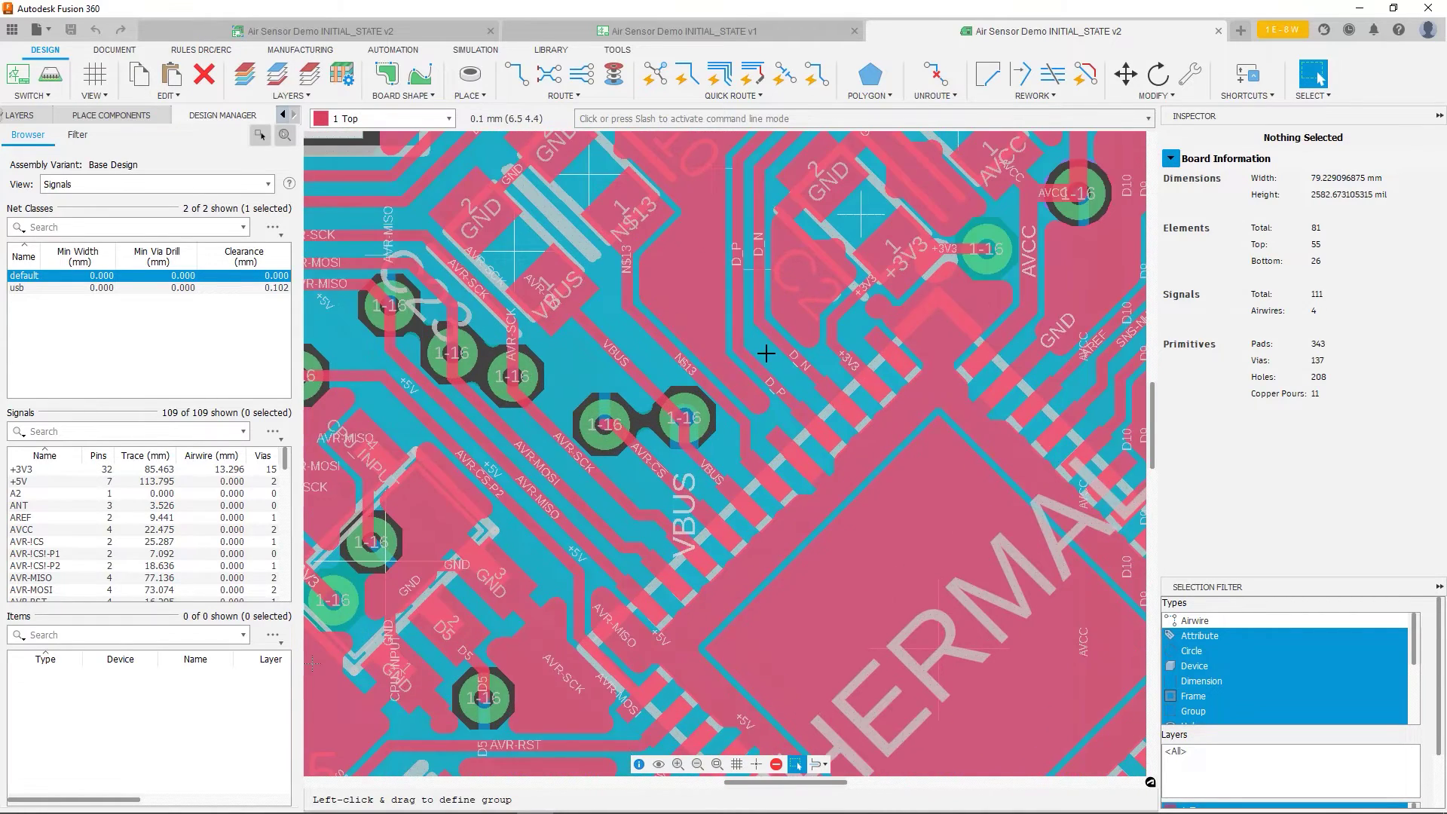
scroll(765, 354, up, 1)
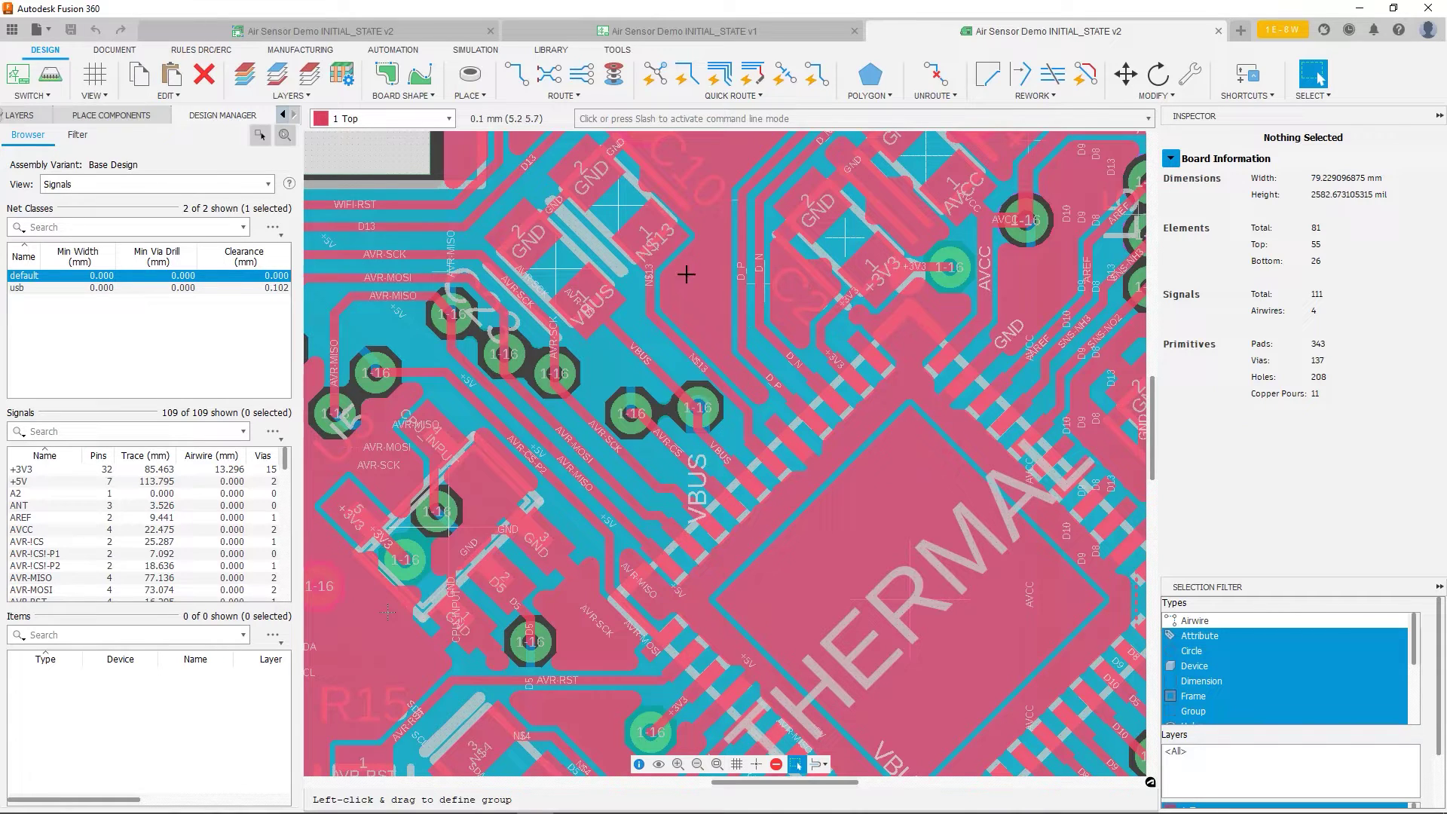
click(489, 51)
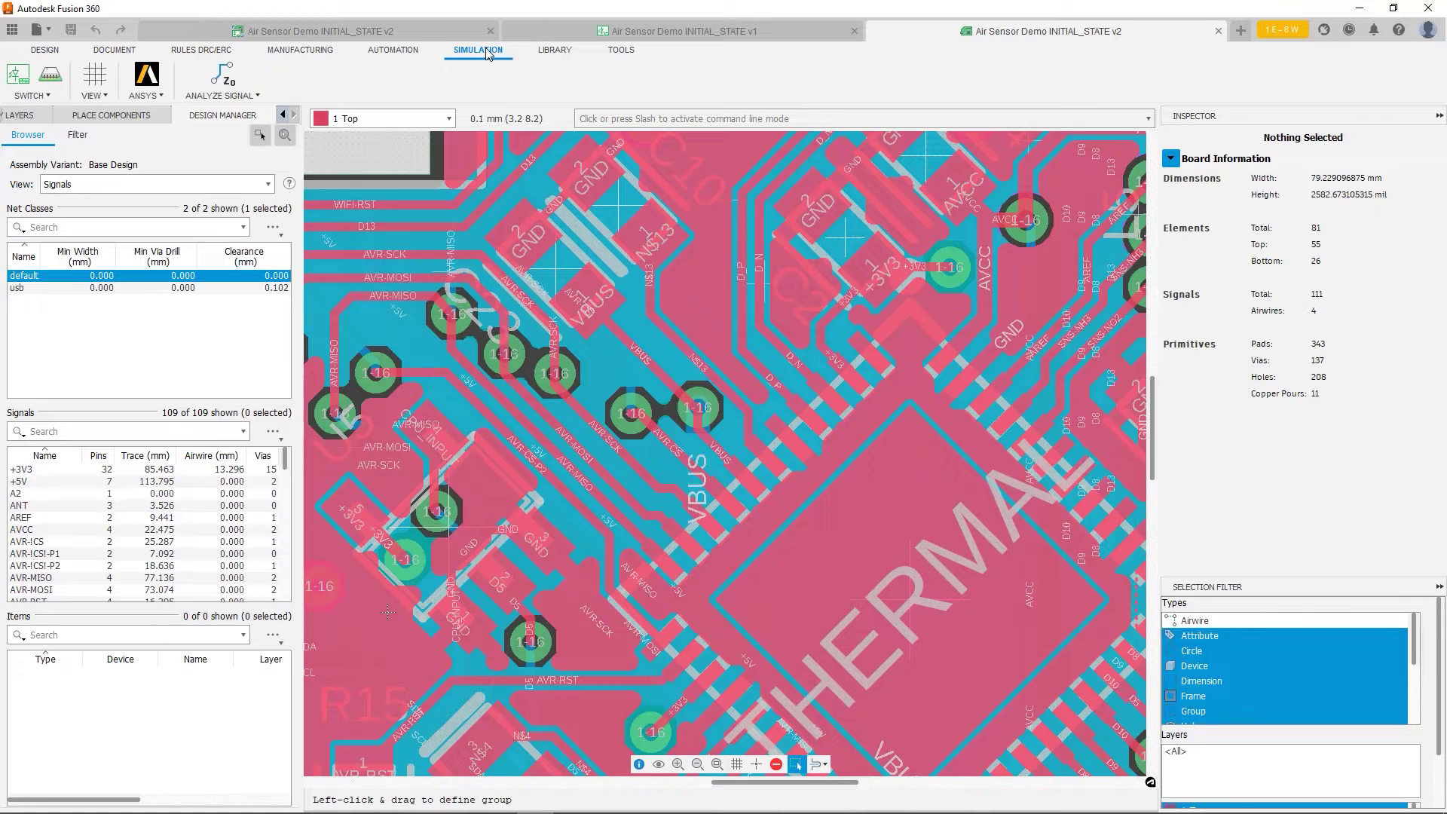
Step: Start a new signal analysis, confirm the Signal Integrity extension, and pick the D_P trace
click(220, 81)
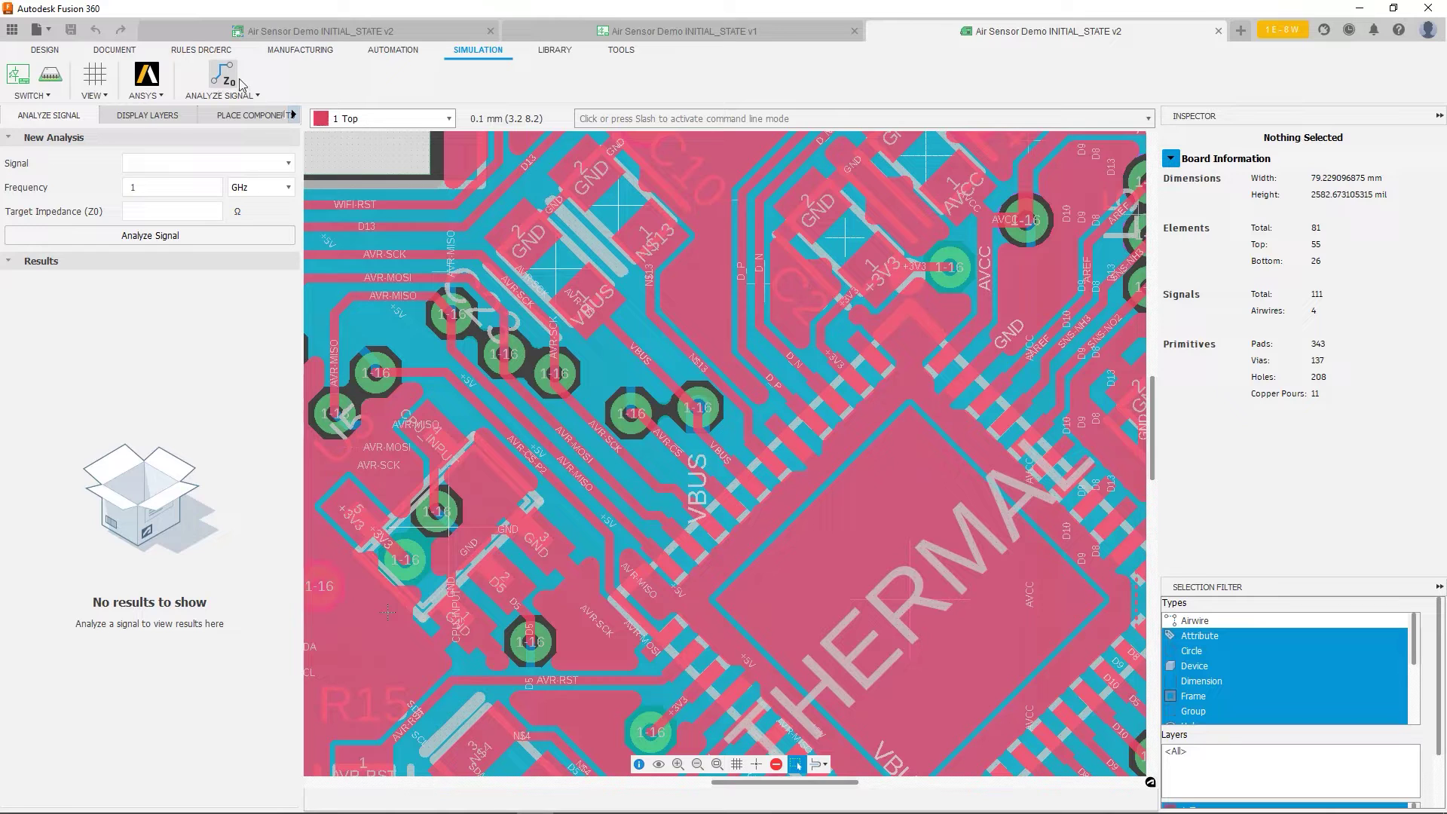
click(1325, 33)
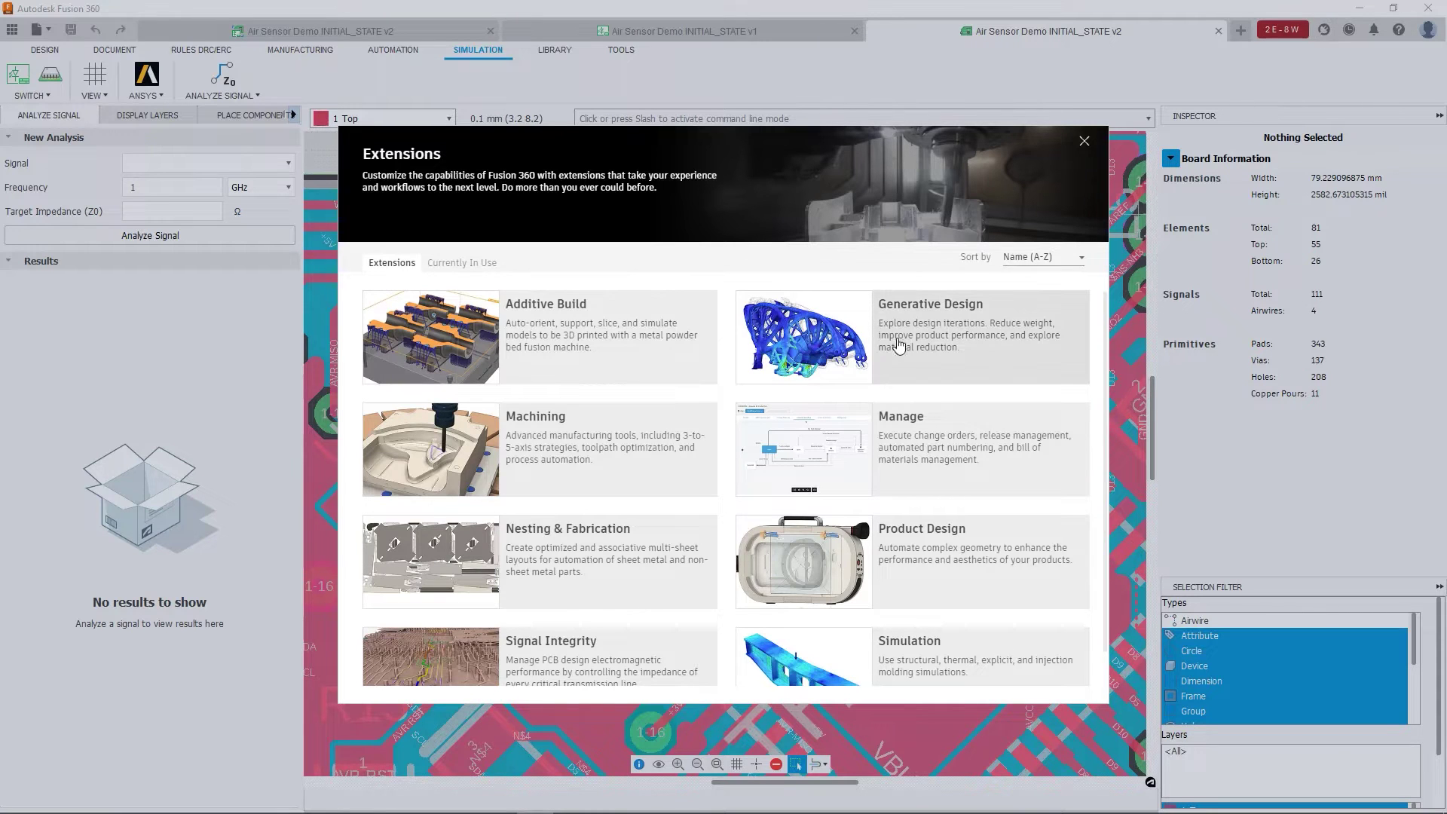
scroll(830, 343, down, 1)
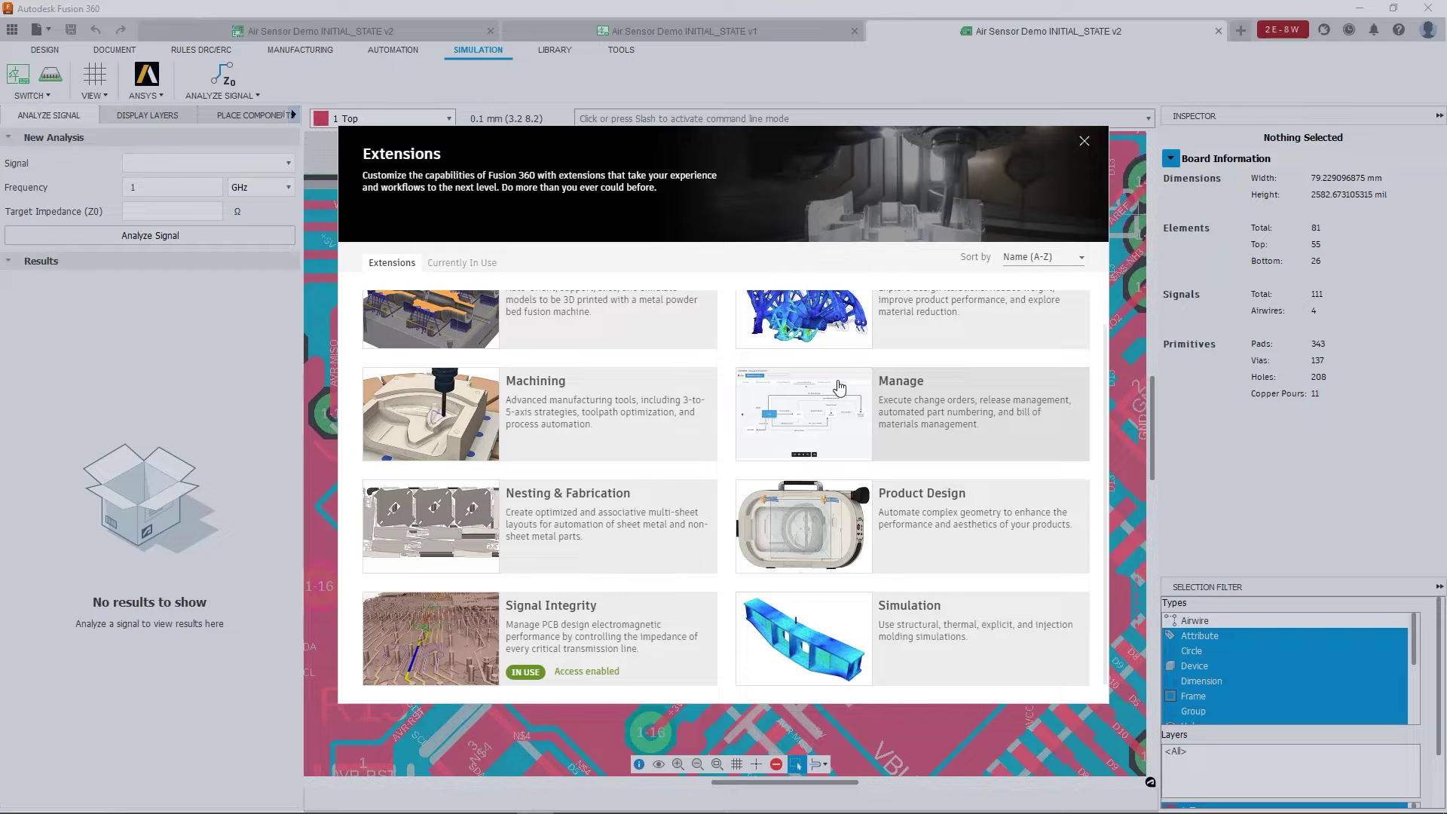
click(1085, 143)
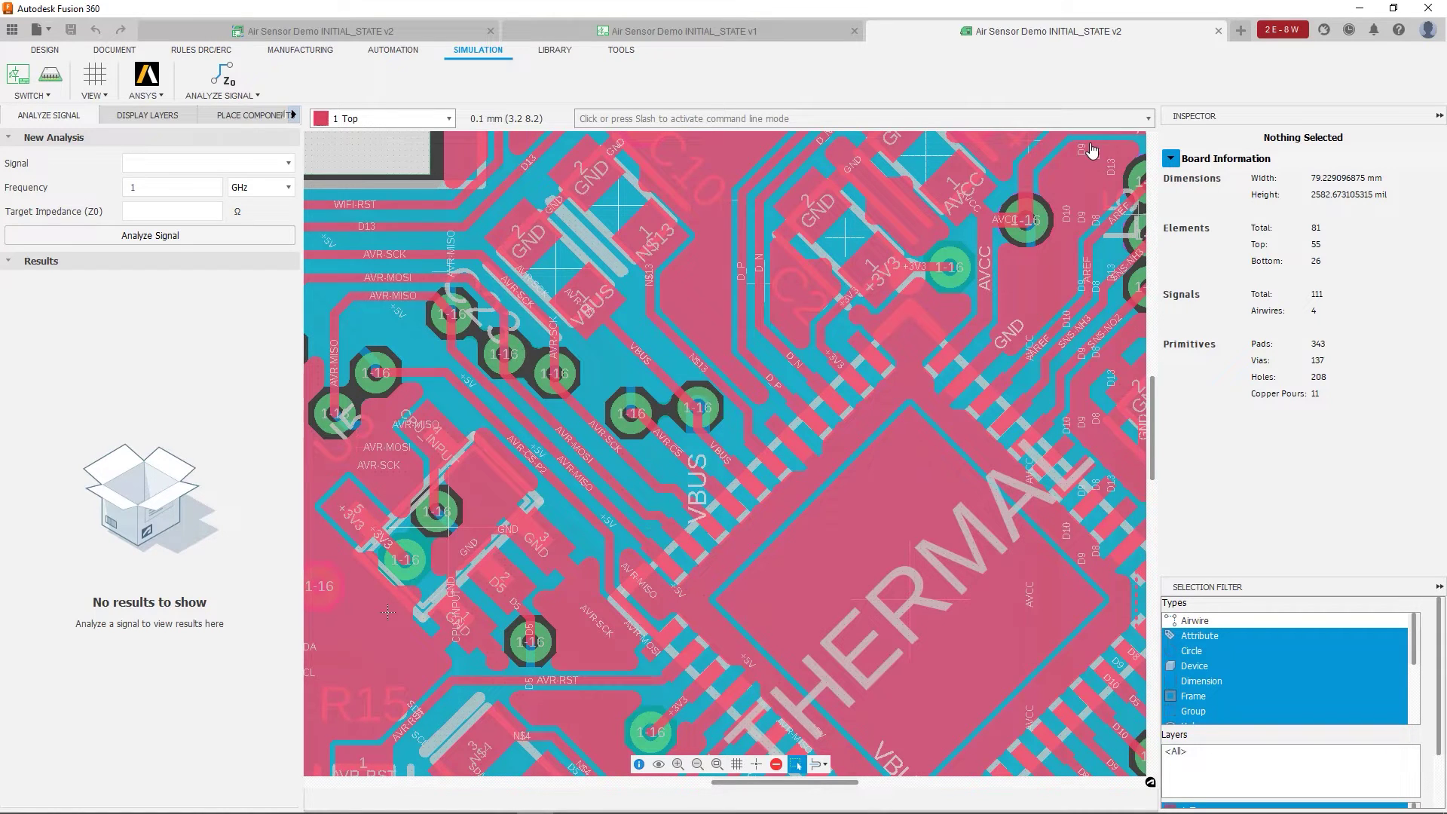
click(744, 281)
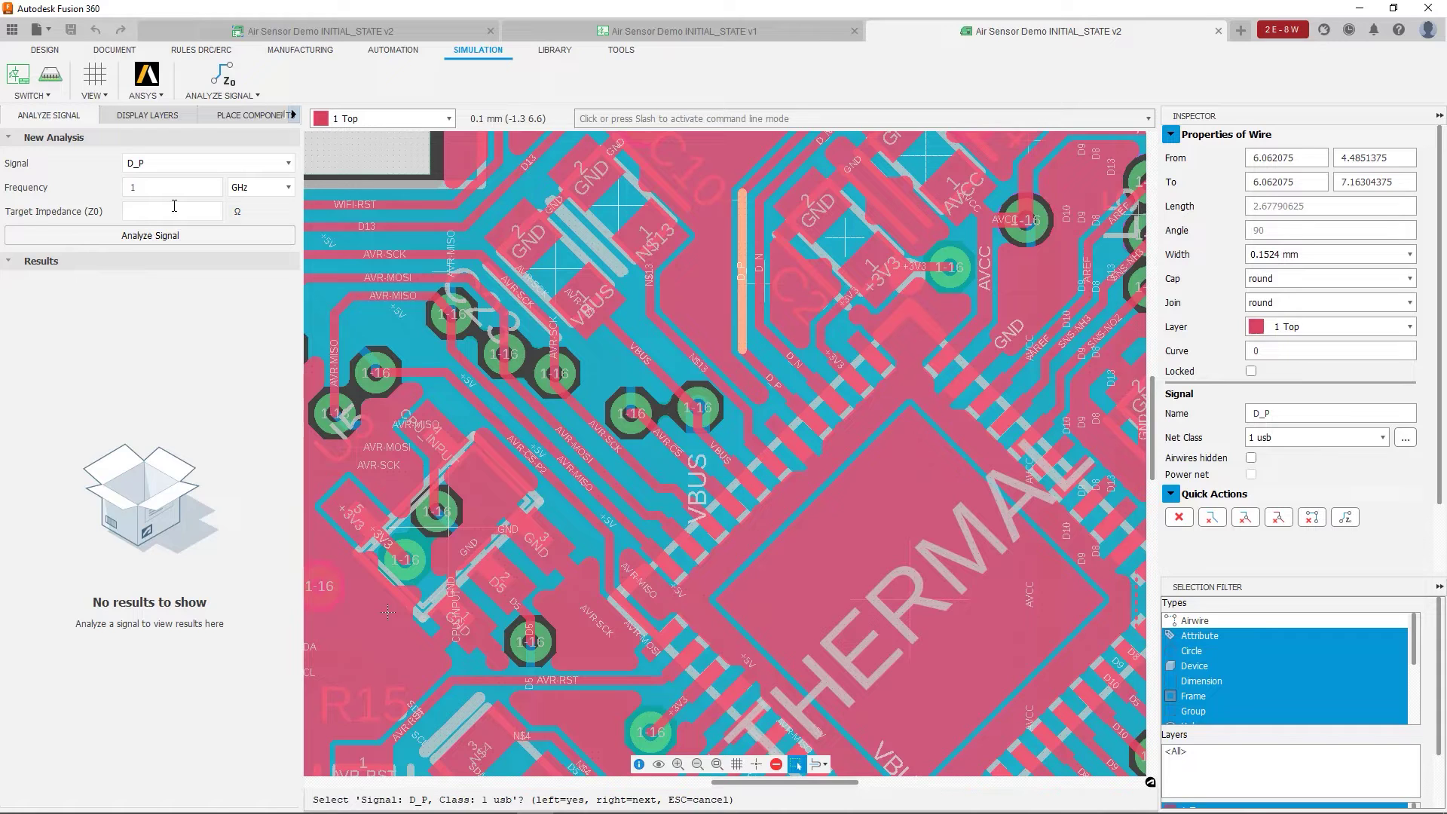
Step: Set a 45 Ω target impedance with 15 % tolerance and run the D_P analysis
click(190, 210)
text(45)
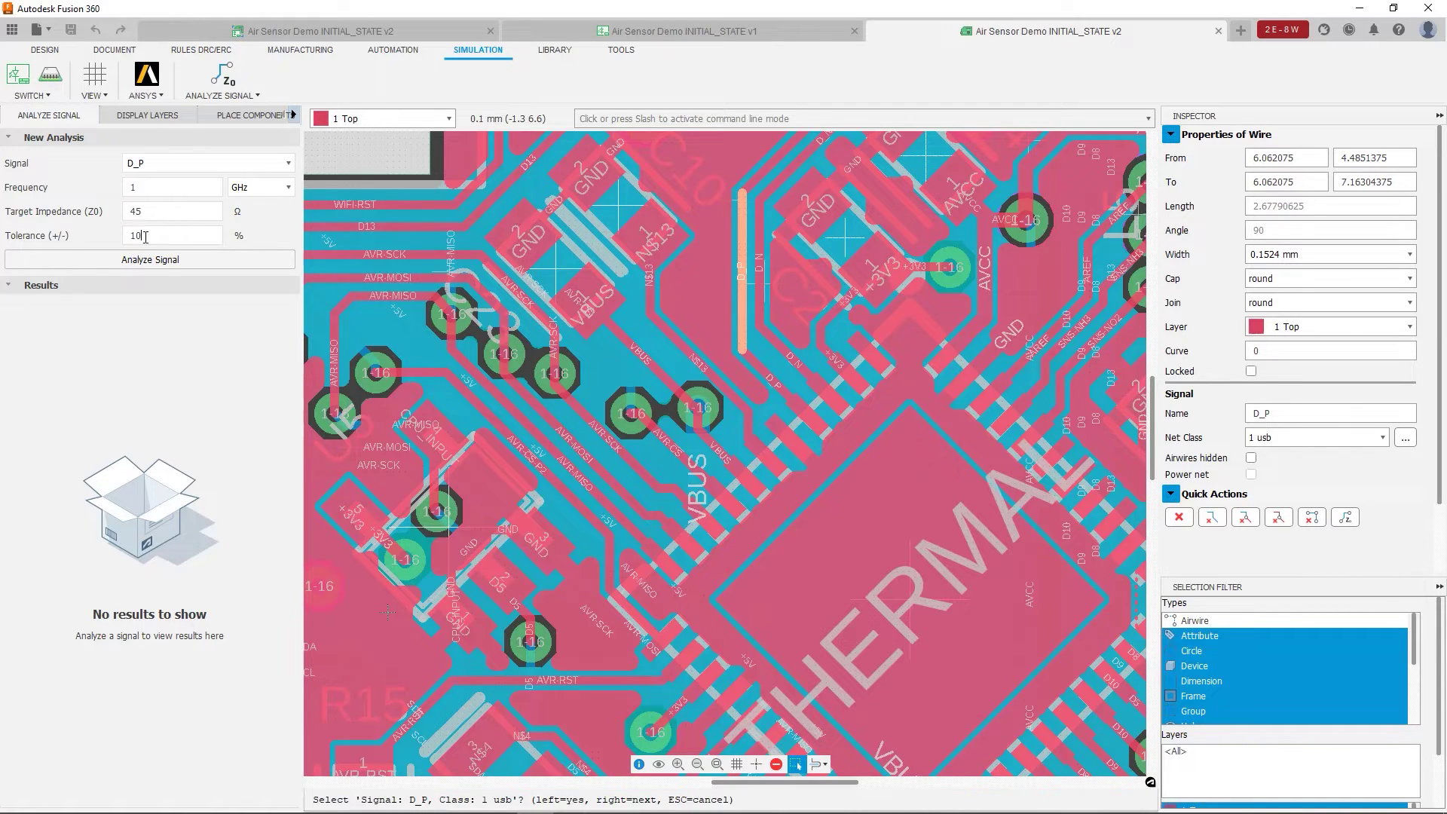
drag(145, 236, 120, 236)
text(15)
click(144, 266)
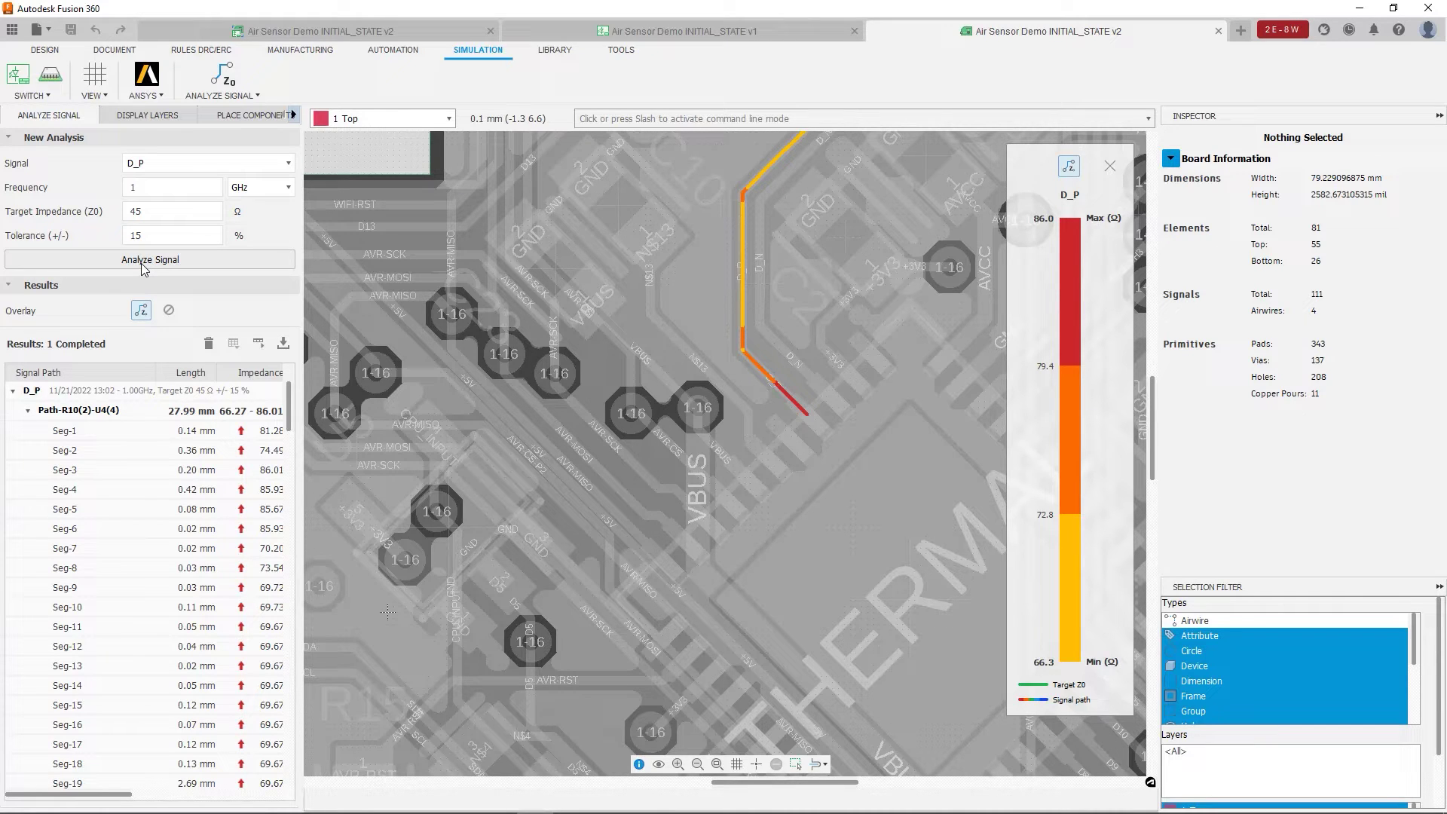
Step: Pan and zoom the board to inspect the D_P impedance heat map and legend
key(g)
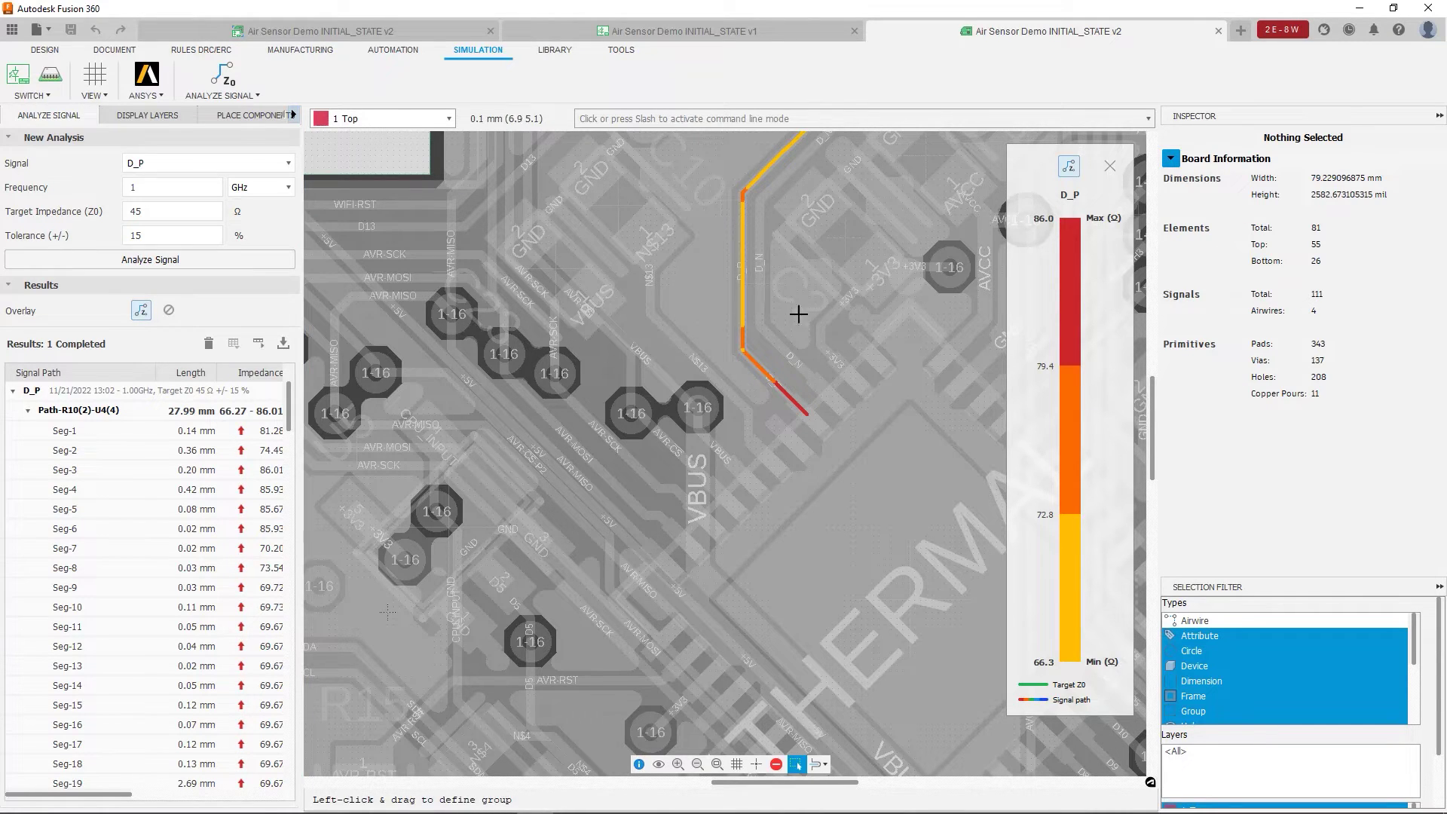
middle_drag(847, 300, 702, 316)
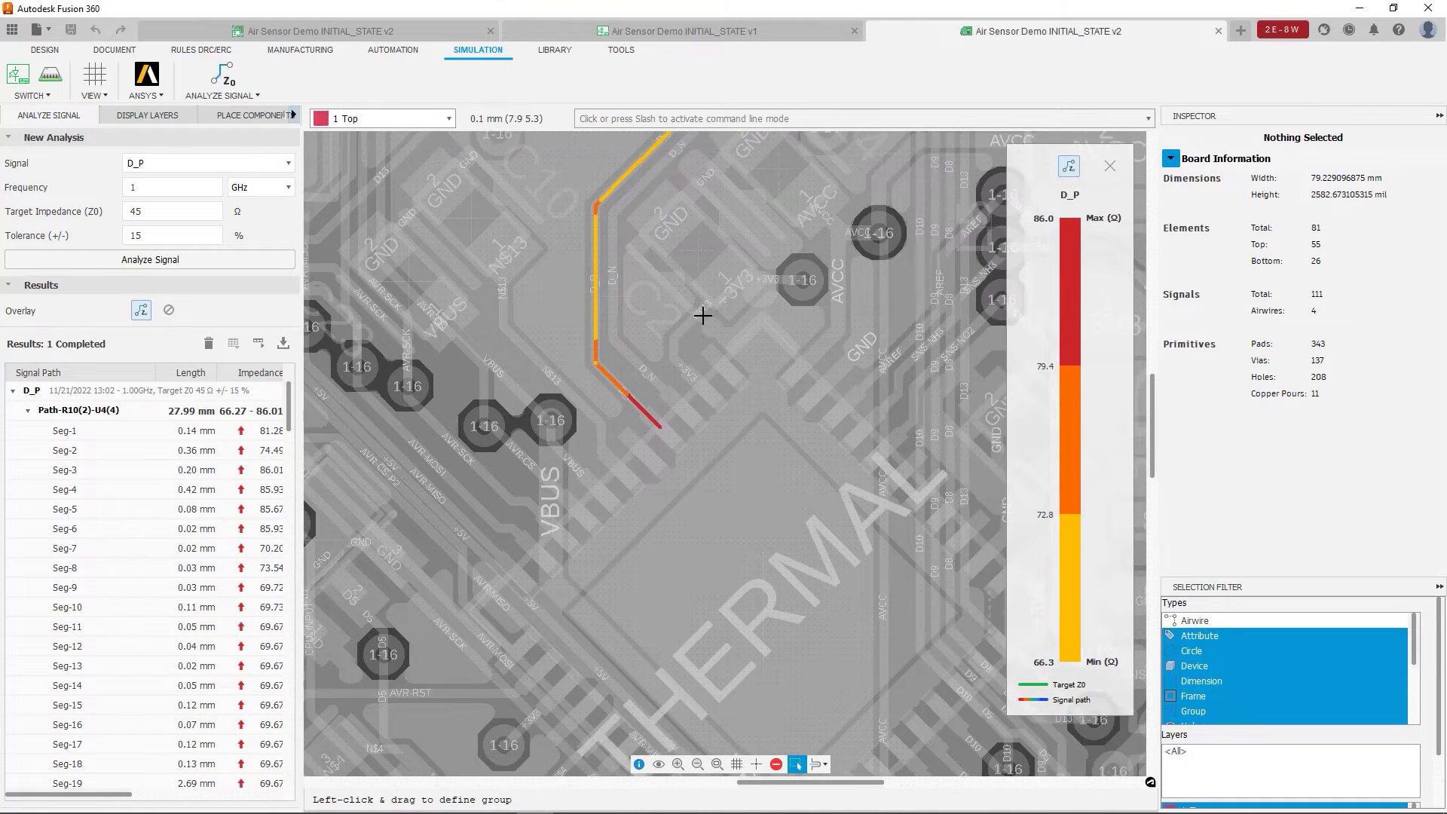
scroll(703, 316, down, 5)
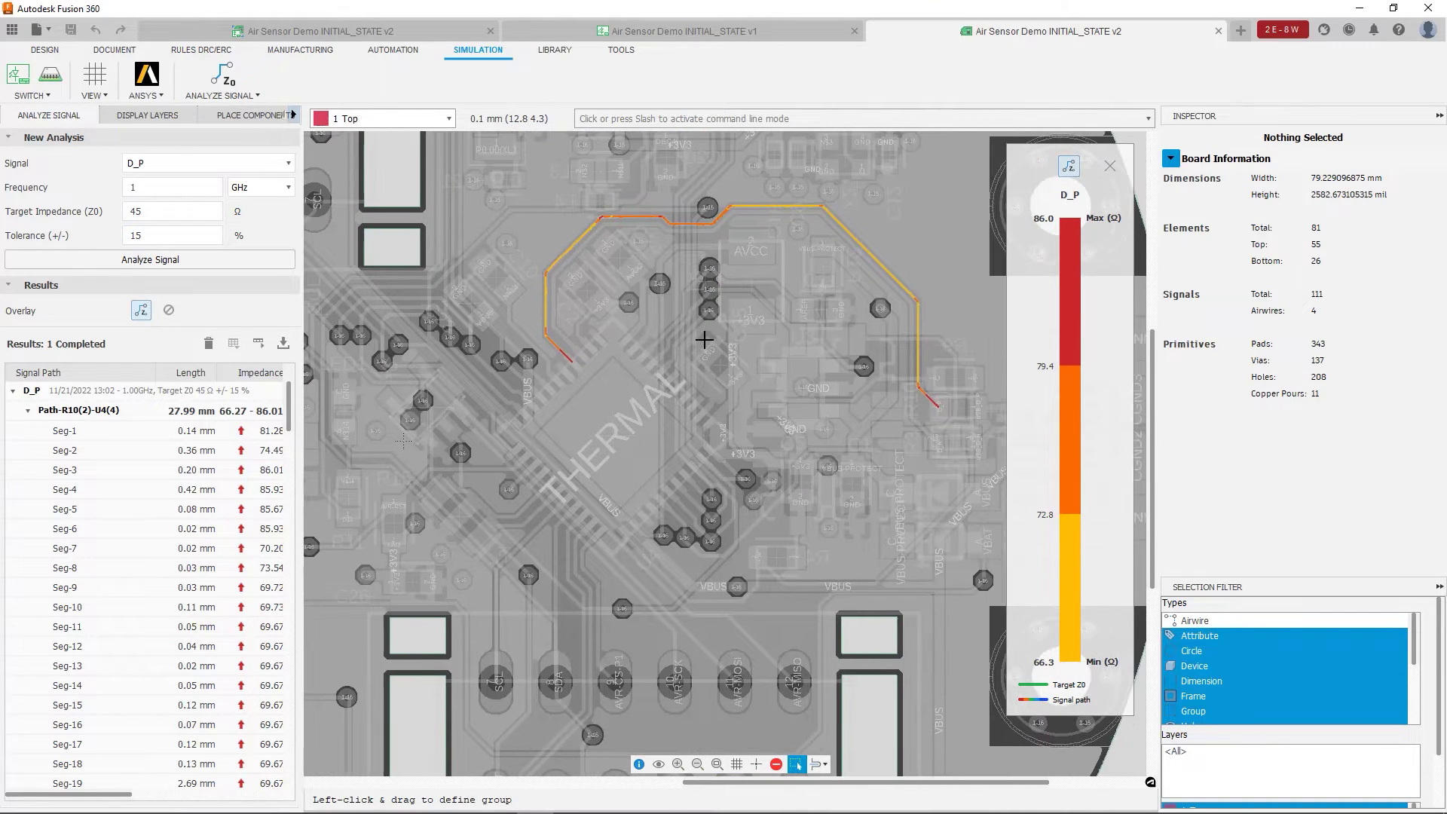
middle_drag(704, 340, 708, 340)
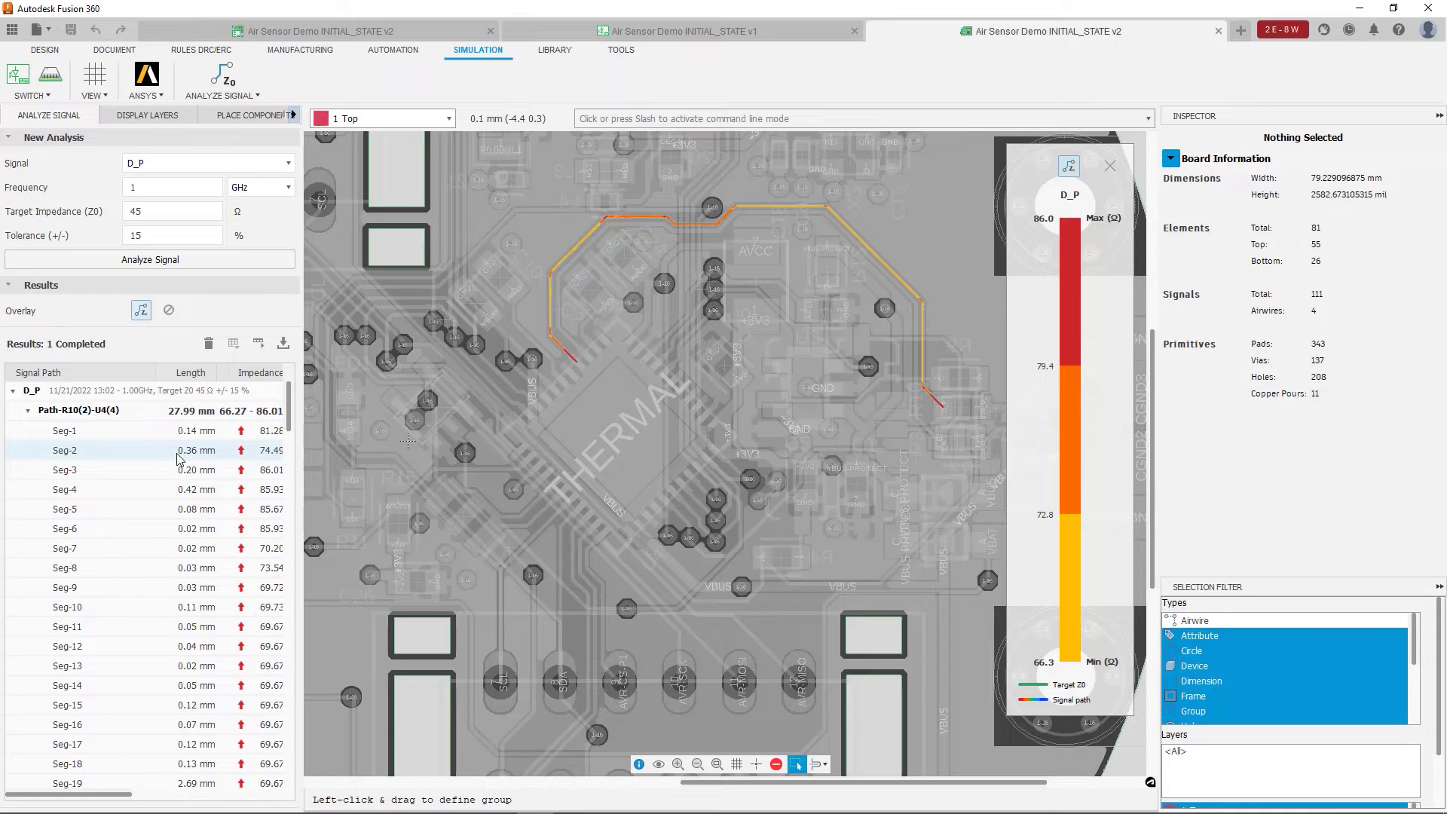
Step: Highlight the D_P path and inspect the Seg-1 through Seg-4 impedances on the trace
click(79, 413)
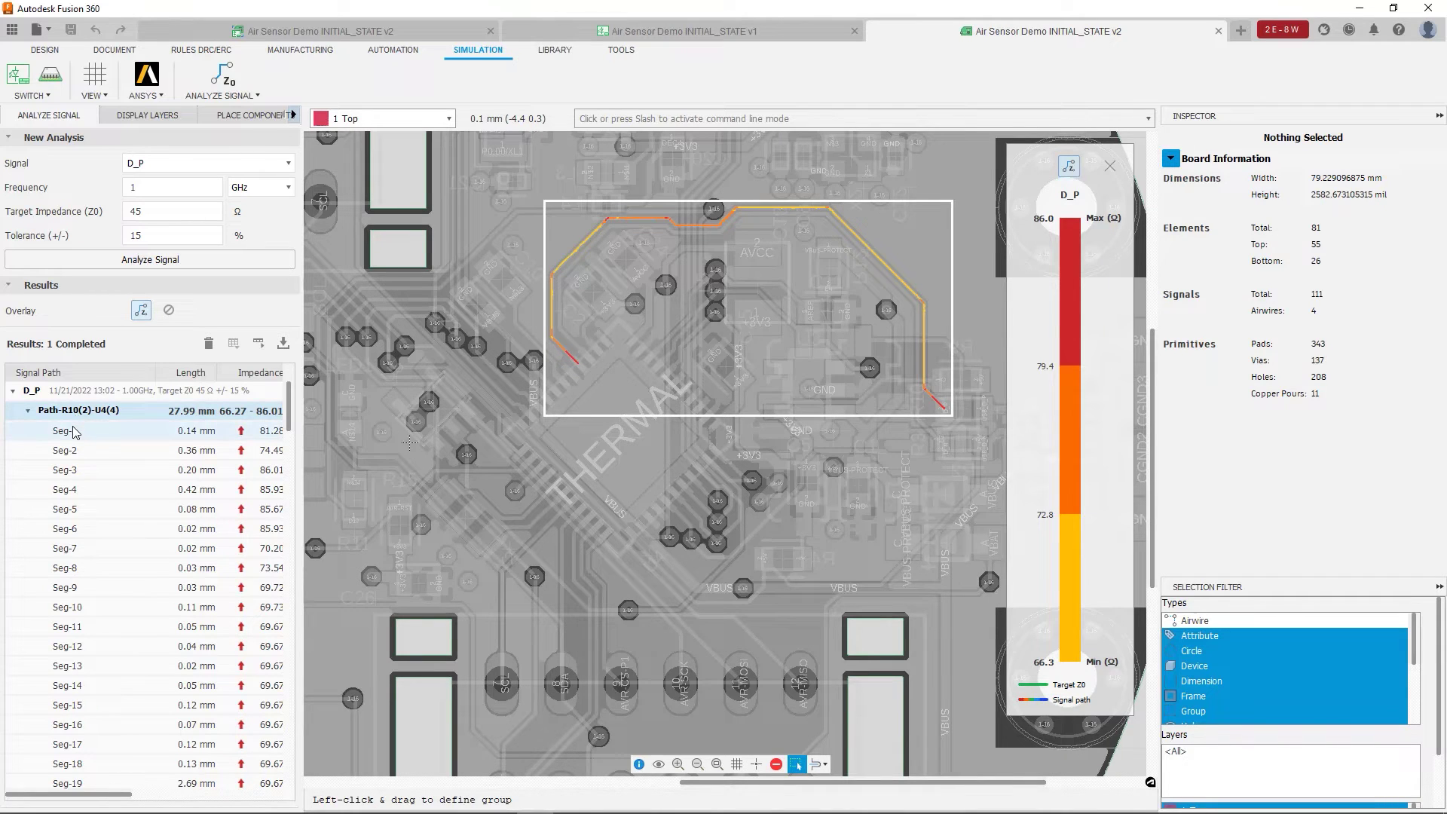
click(76, 432)
click(74, 456)
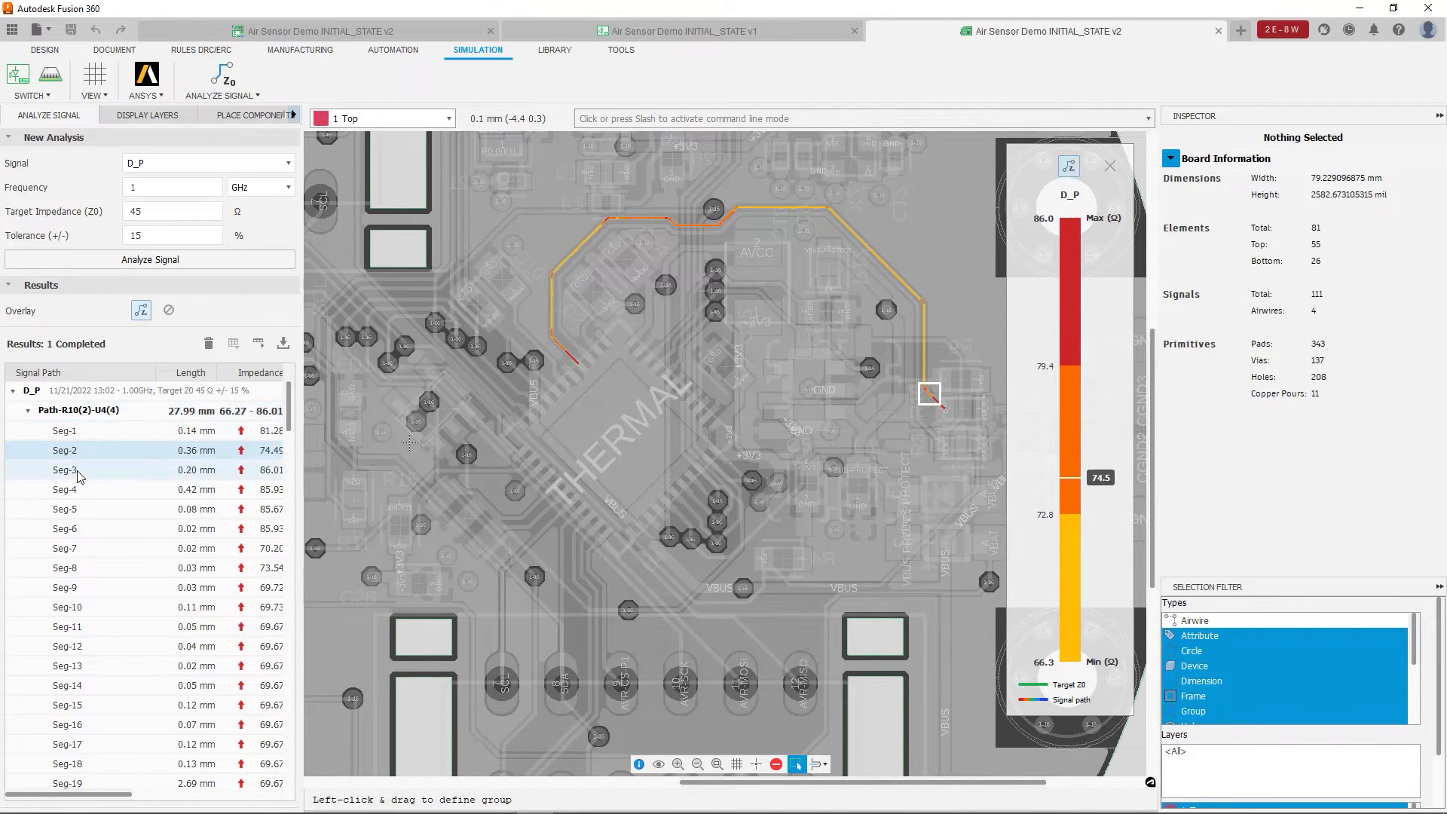
click(78, 473)
click(88, 495)
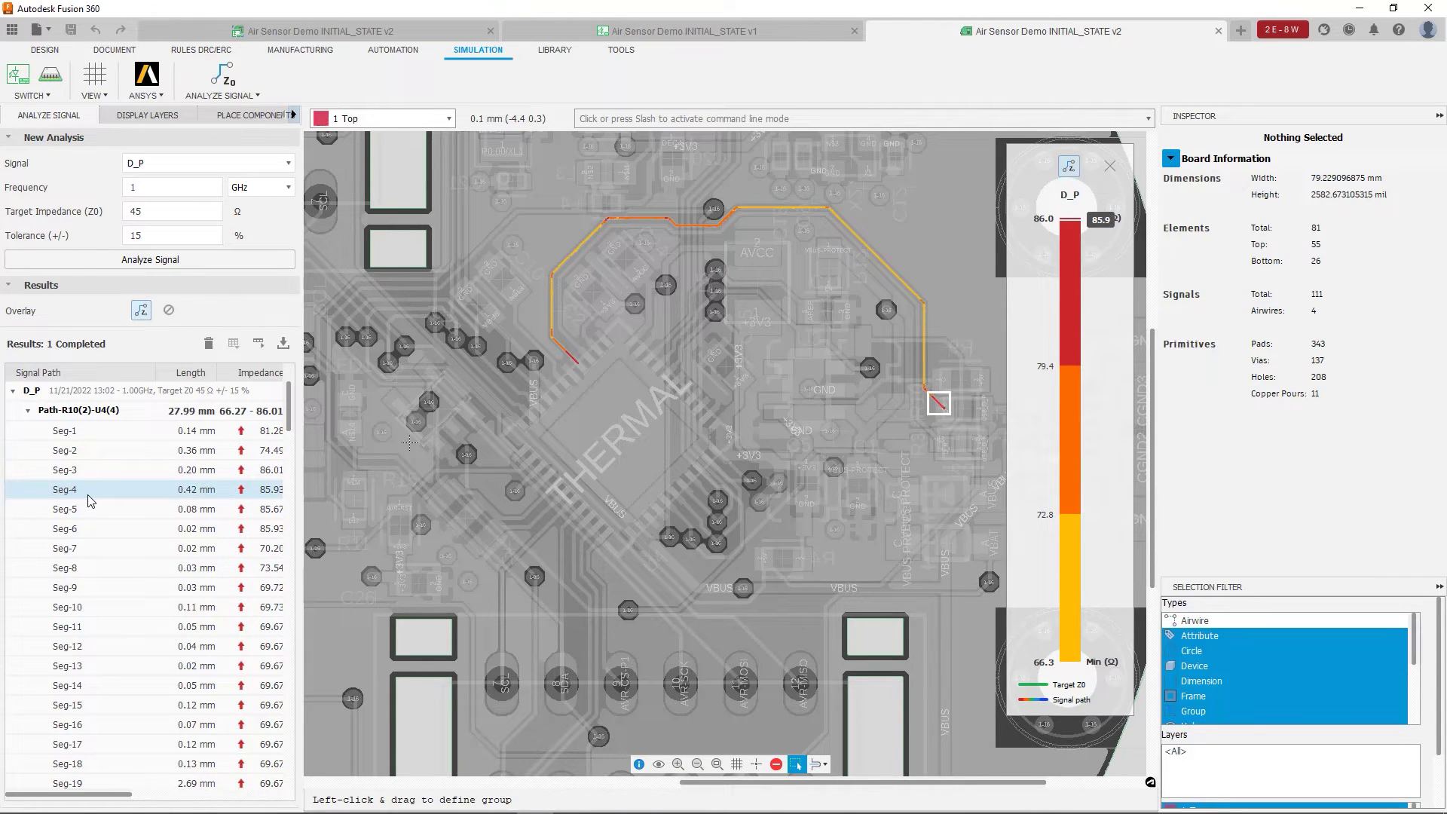
Step: Collapse Path-R10(2)-U4(4) and scroll the Results table to Inductance and back
click(28, 411)
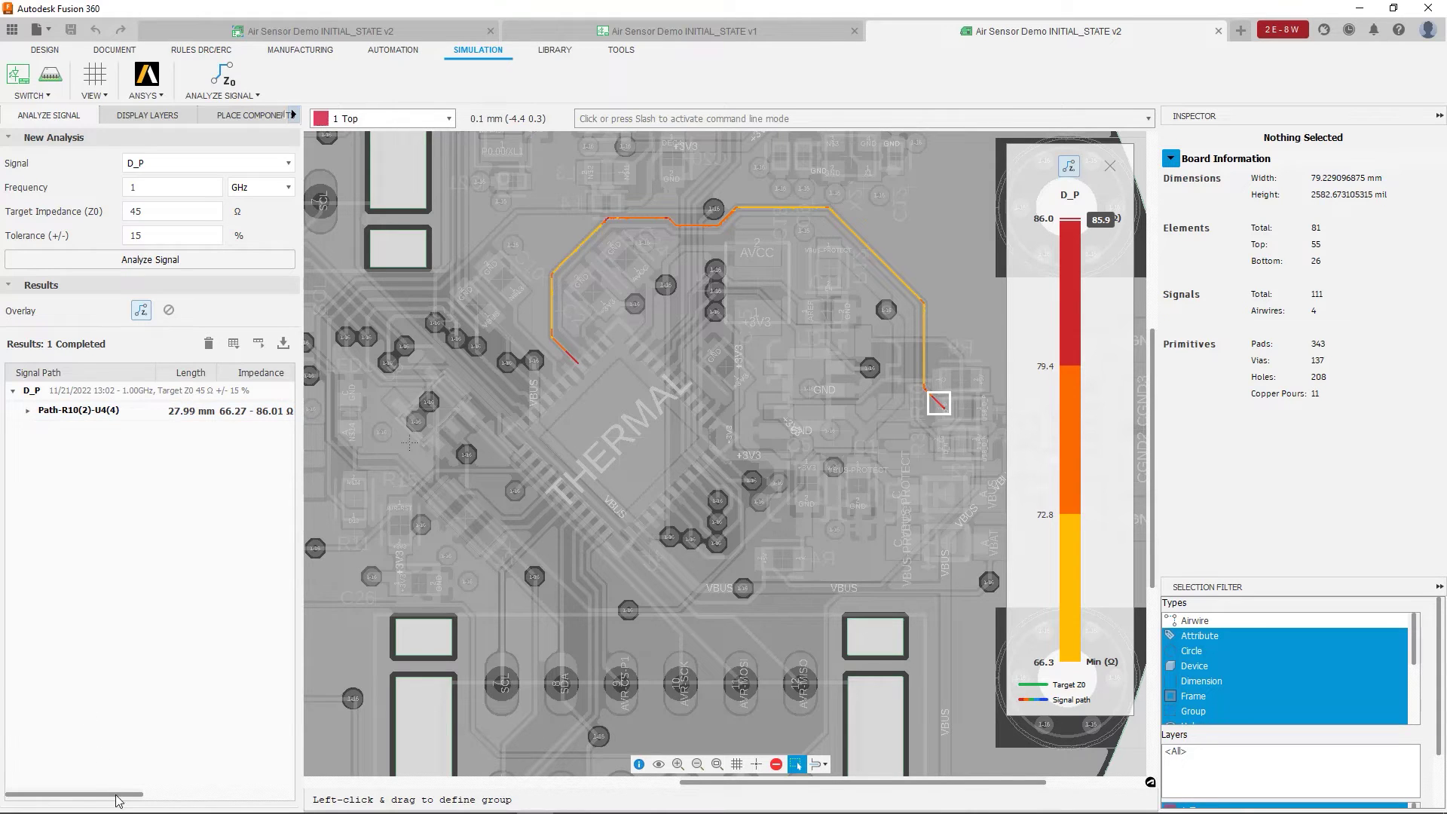
drag(117, 801, 226, 789)
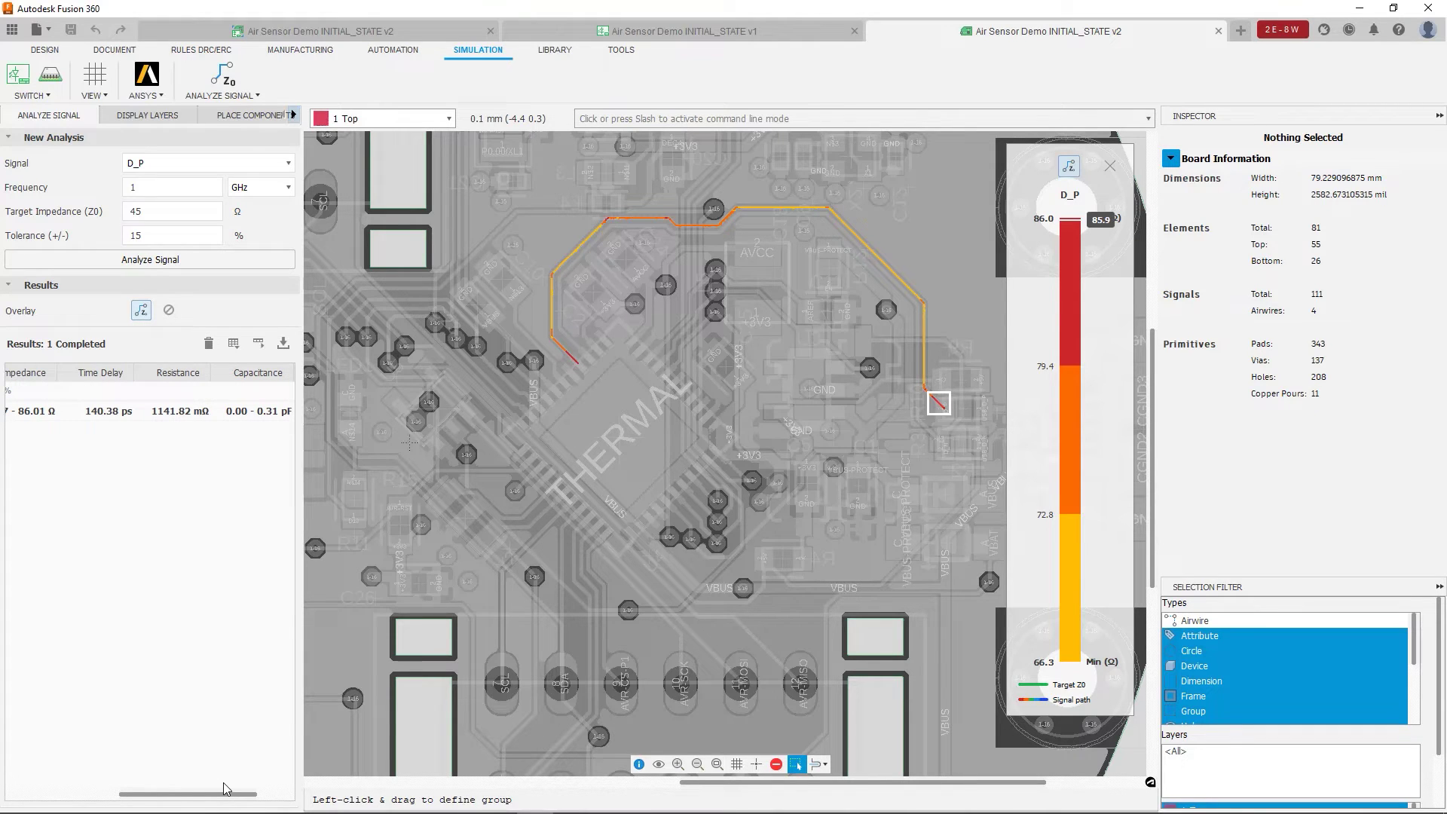
drag(223, 789, 277, 793)
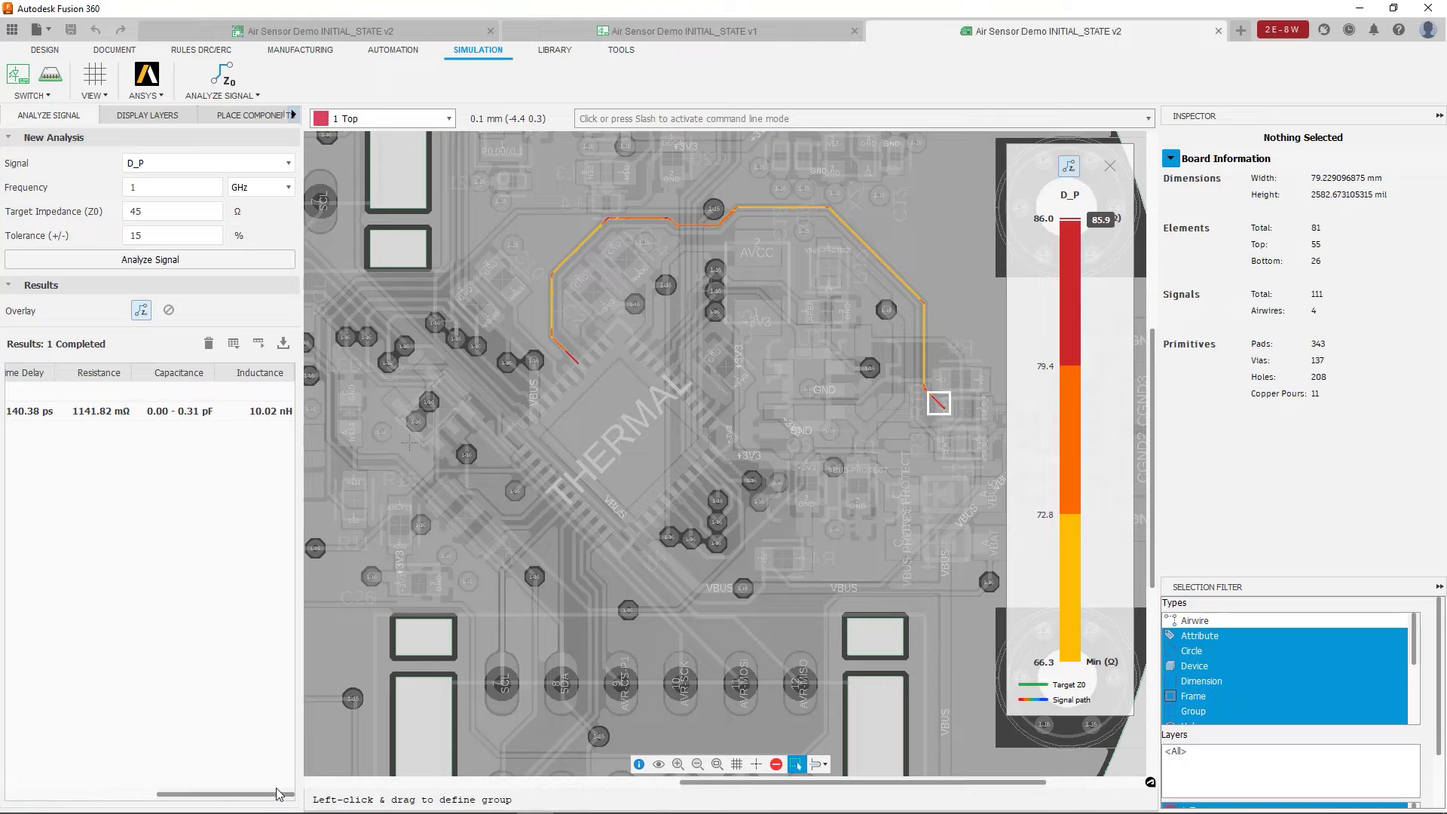
drag(279, 793, 91, 769)
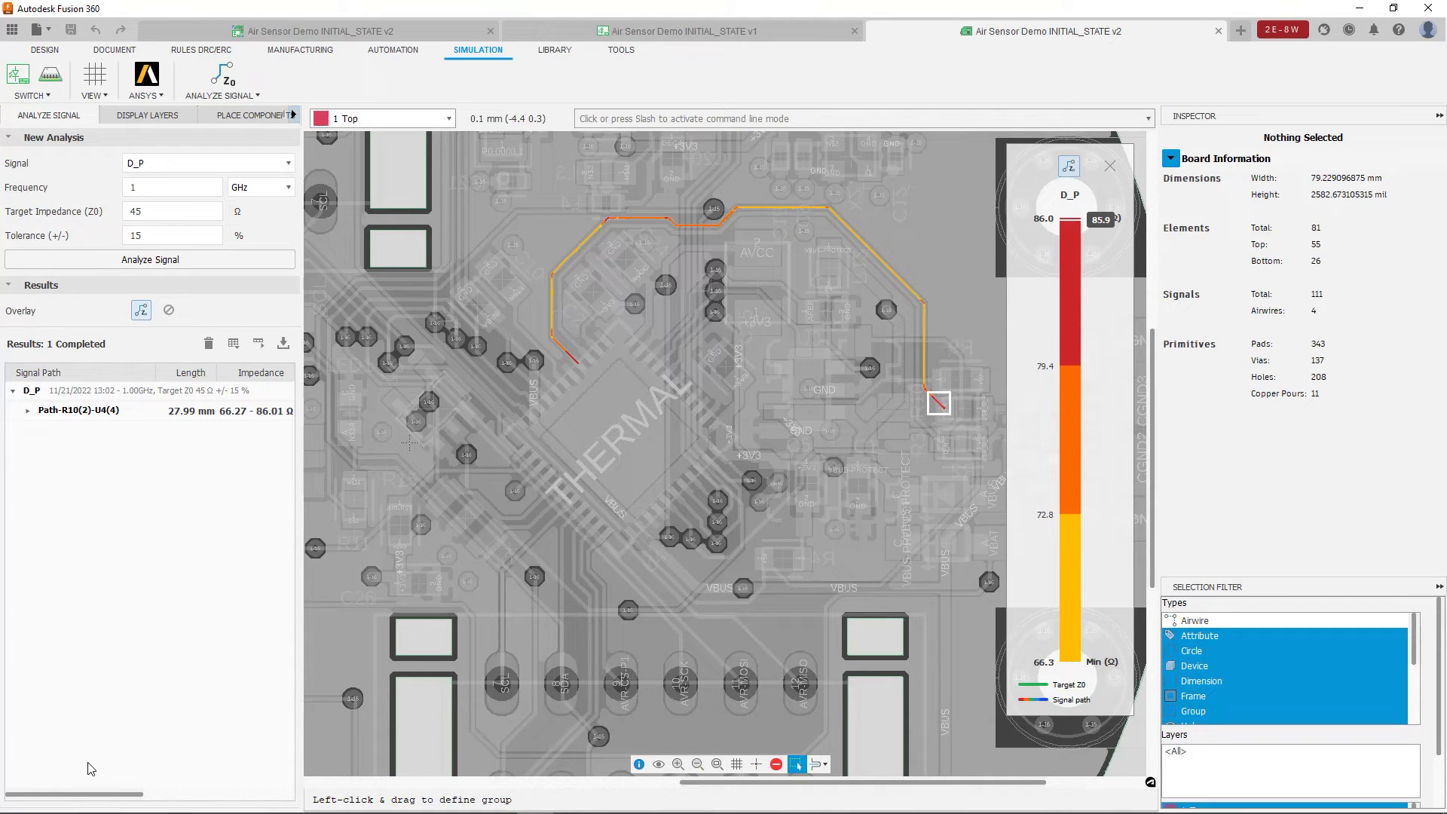
scroll(558, 334, up, 5)
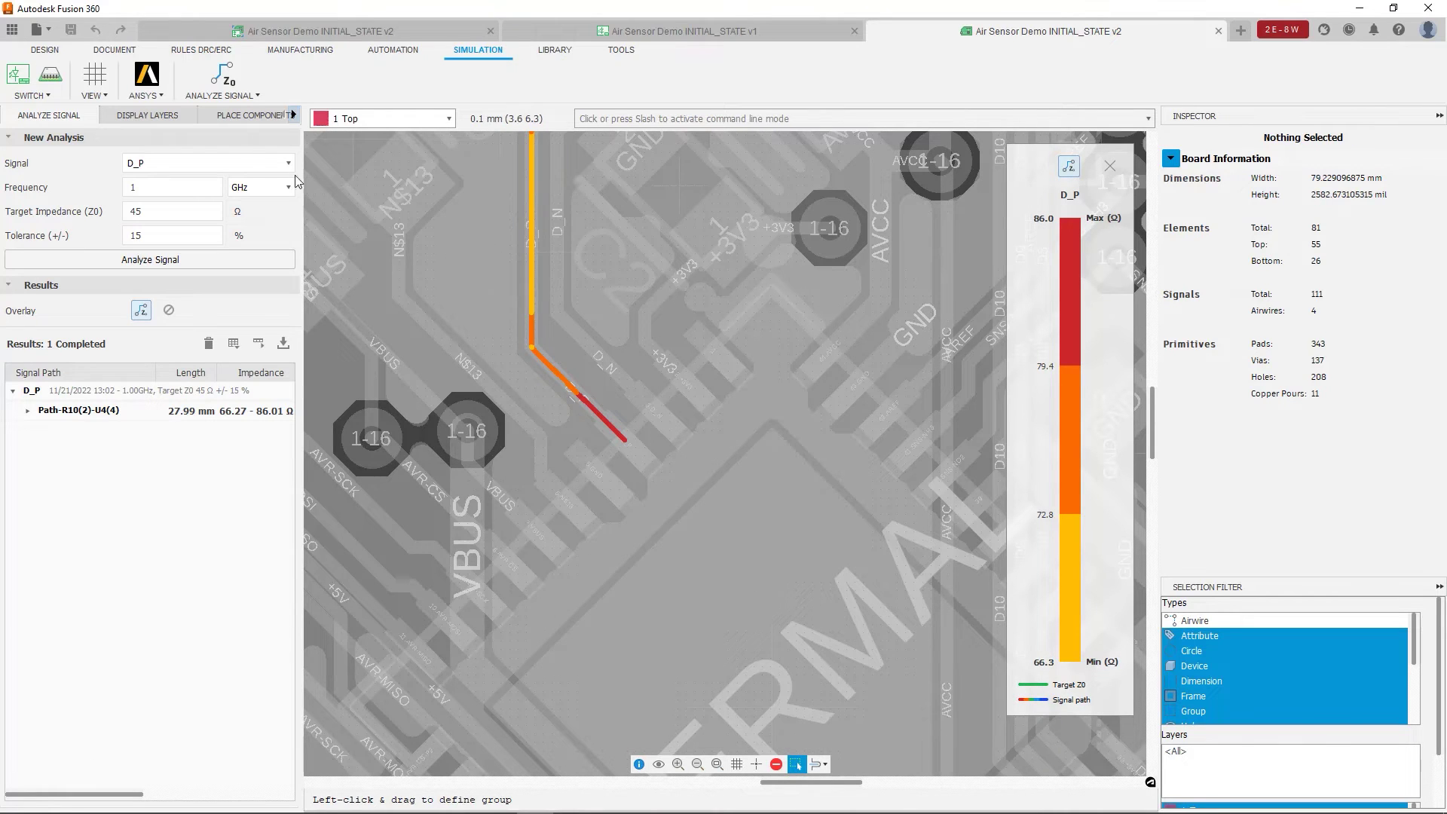
Step: Change the signal to D_N and run a second impedance analysis
click(168, 168)
key(ctrl+a)
text(A2)
key(BackSpace)
key(BackSpace)
text(D_)
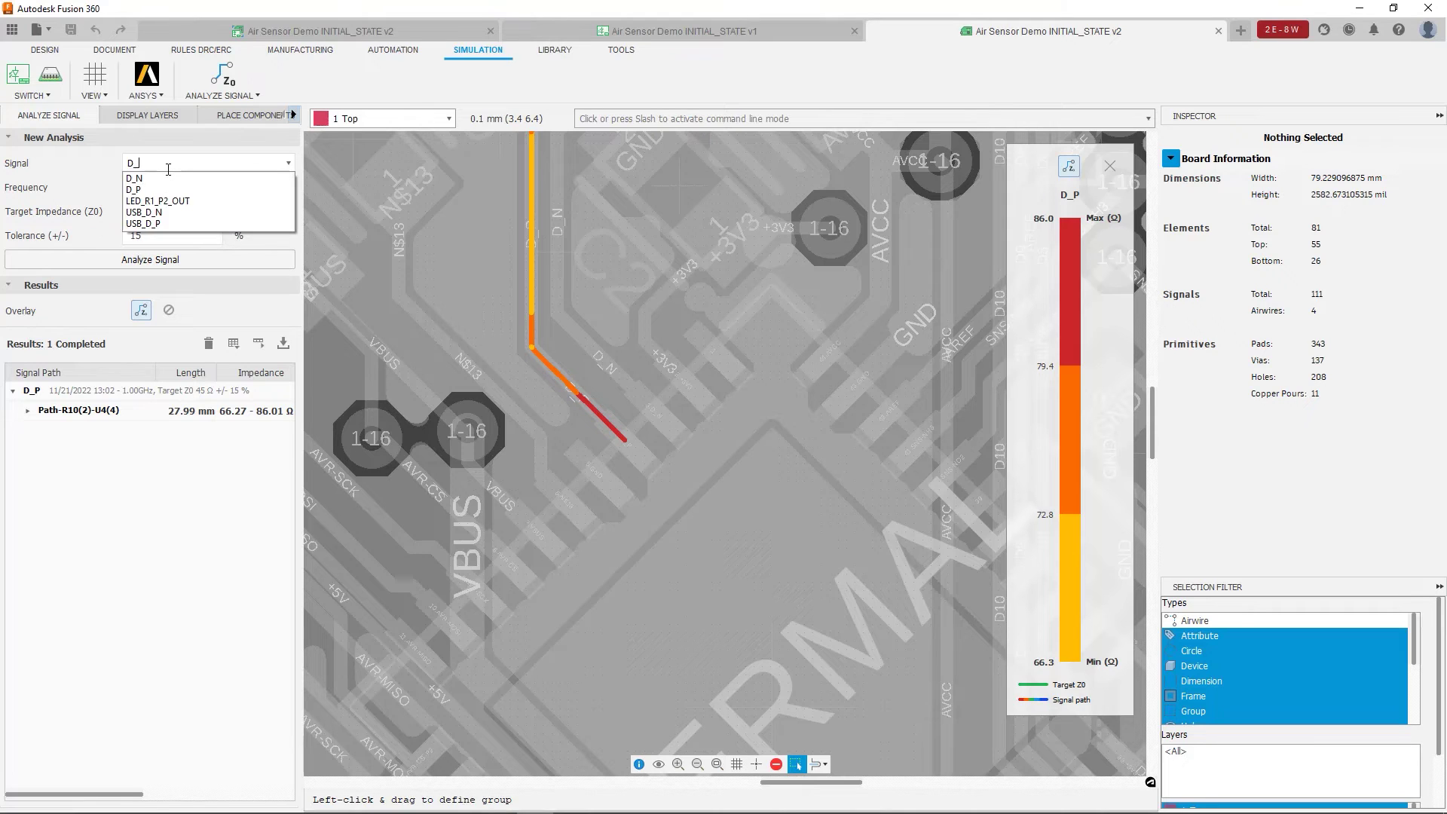
text(N)
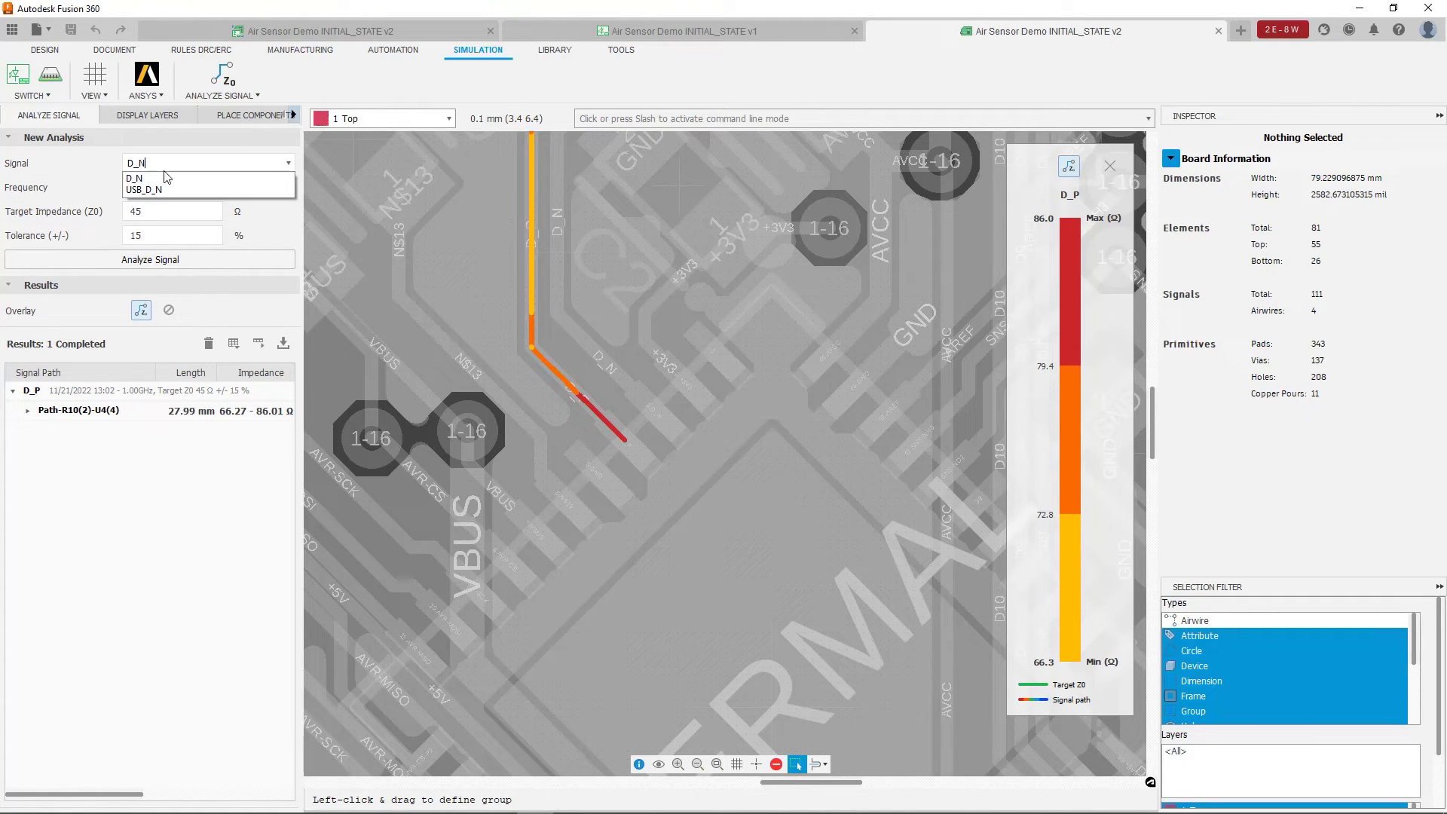
click(164, 179)
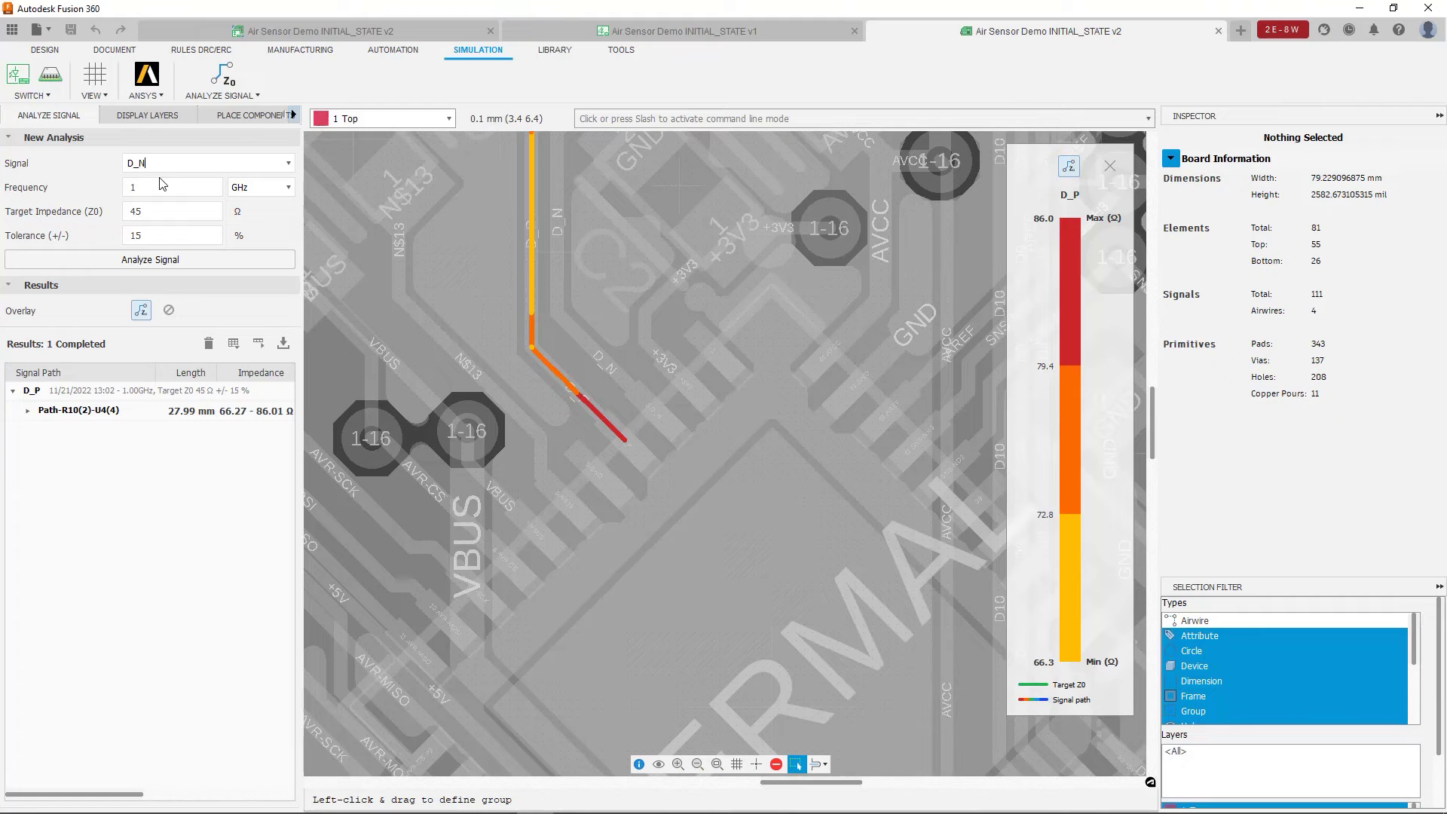
click(160, 262)
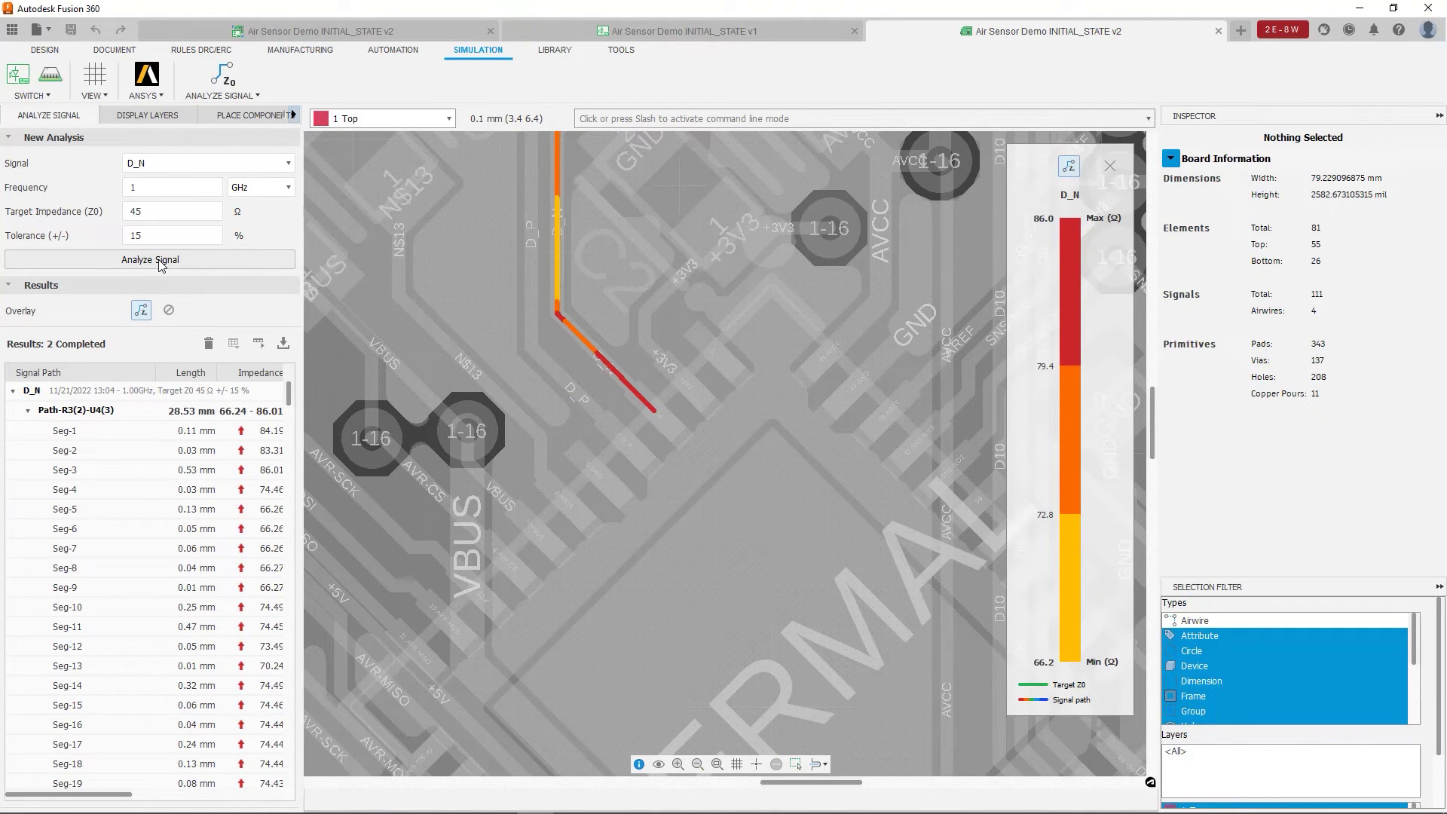
Step: Collapse the D_N result and switch the board overlay between the D_P and D_N heat maps
click(12, 392)
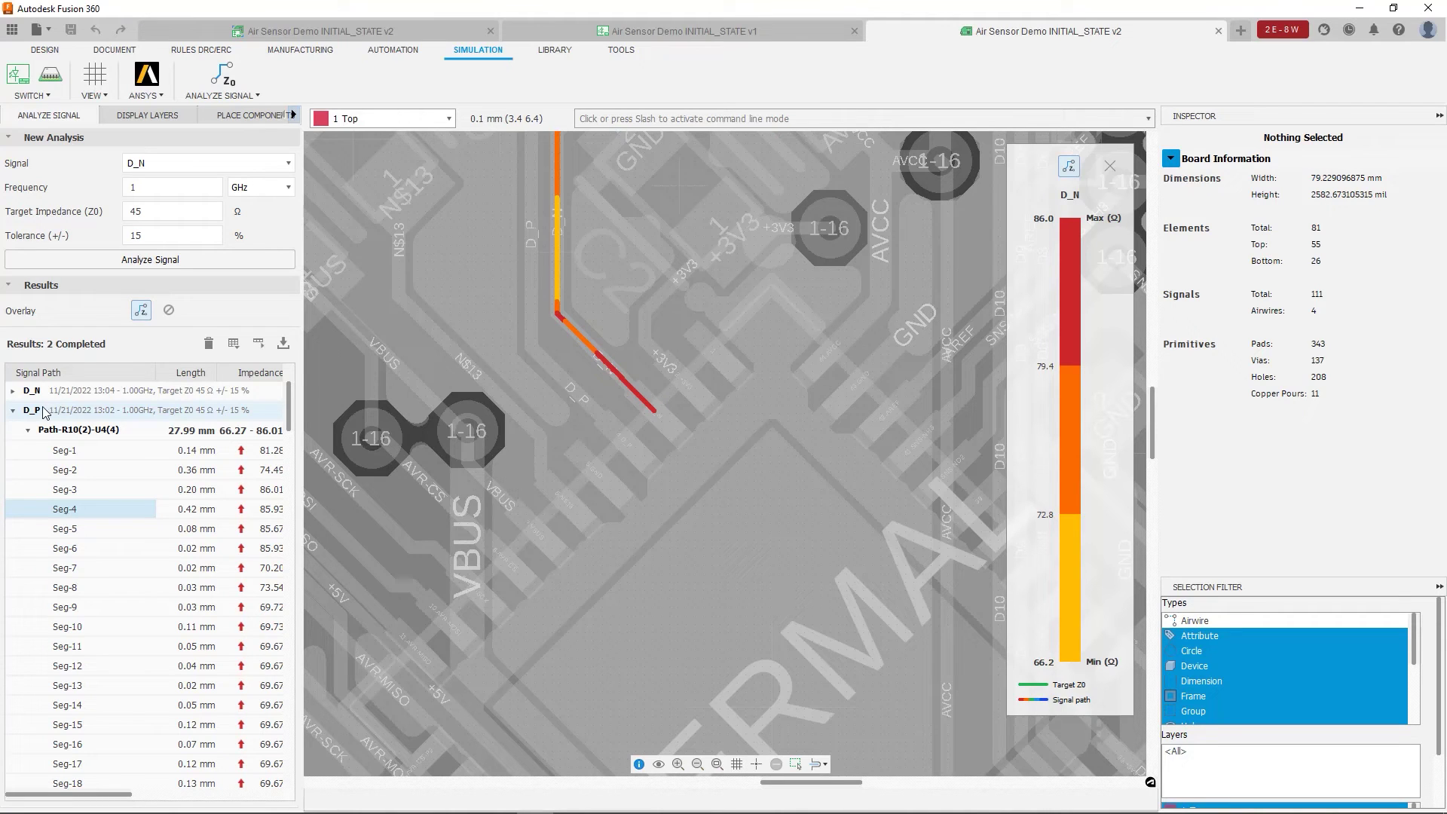
click(36, 411)
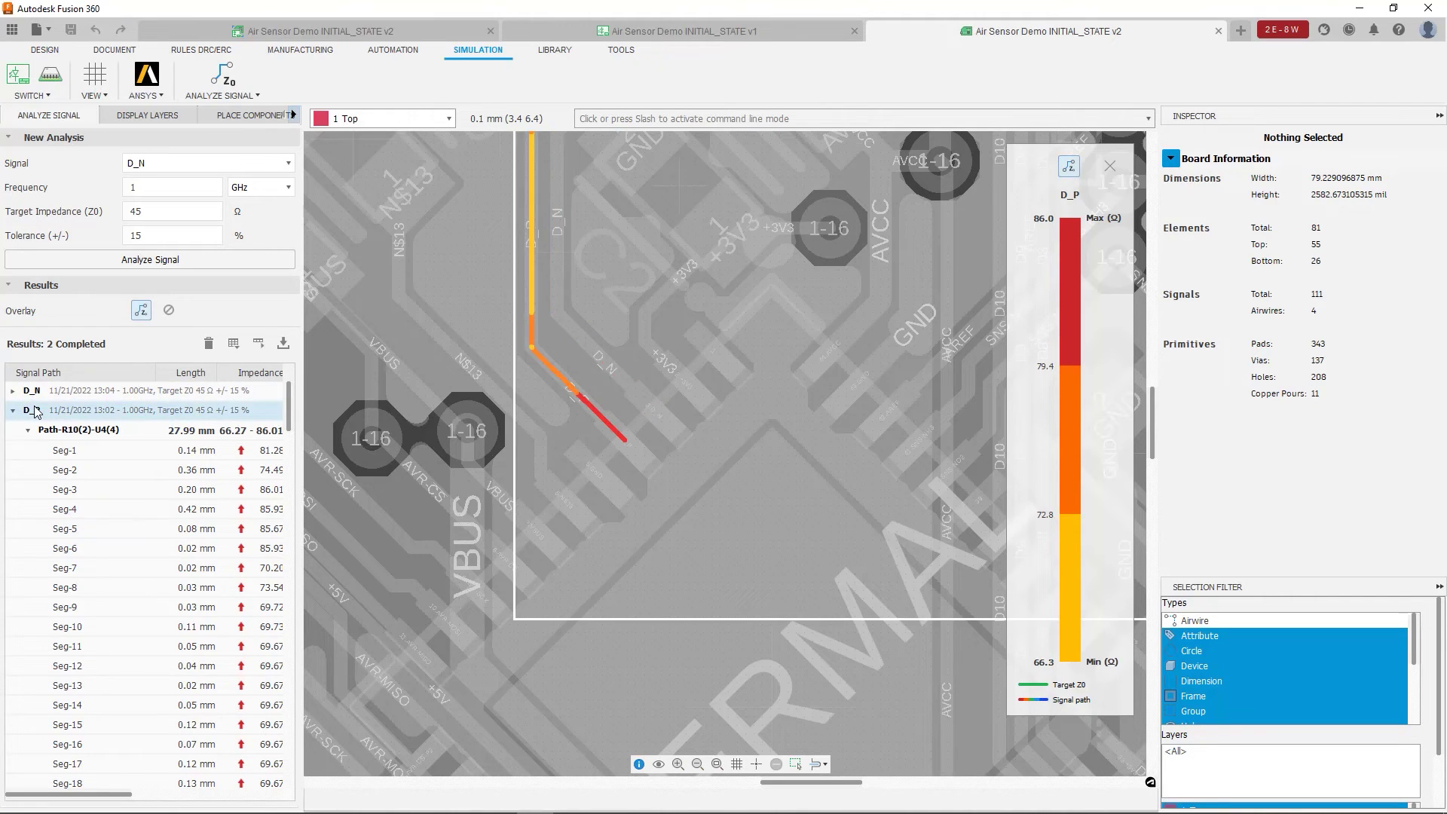
click(34, 391)
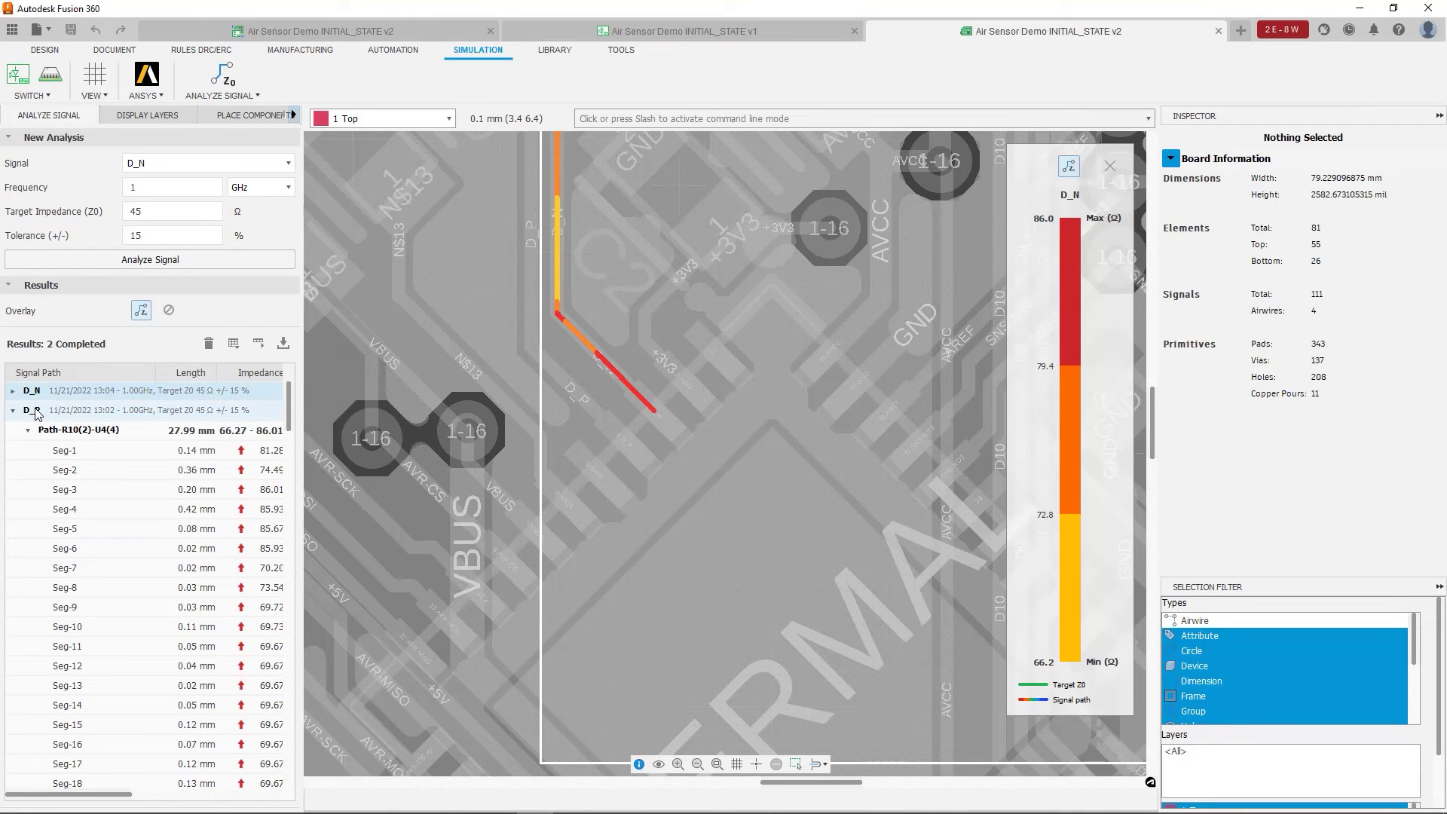
click(36, 412)
click(36, 392)
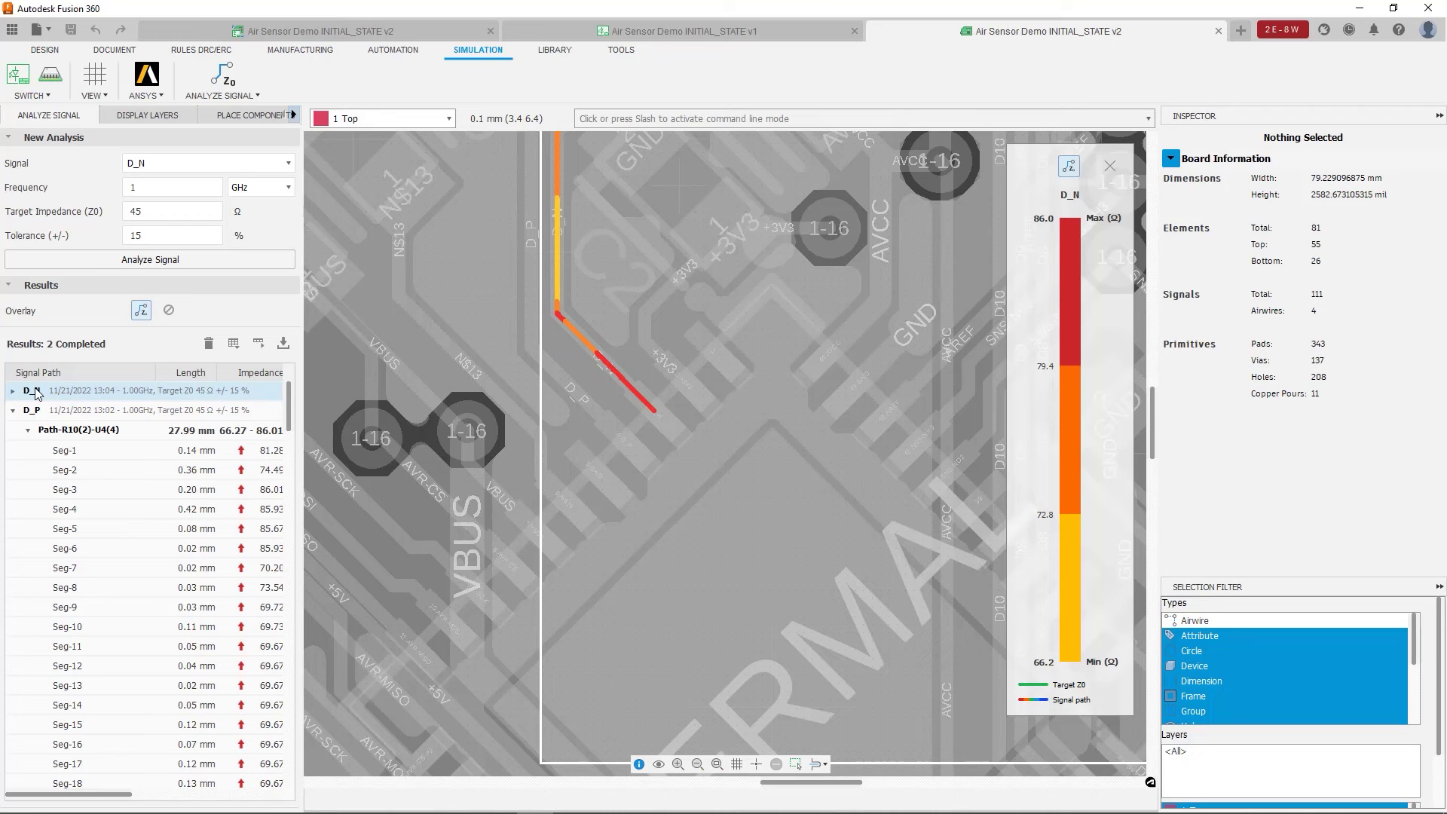
Step: Zoom out and pan to show the full D_N trace, comparing it once more with D_P
key(g)
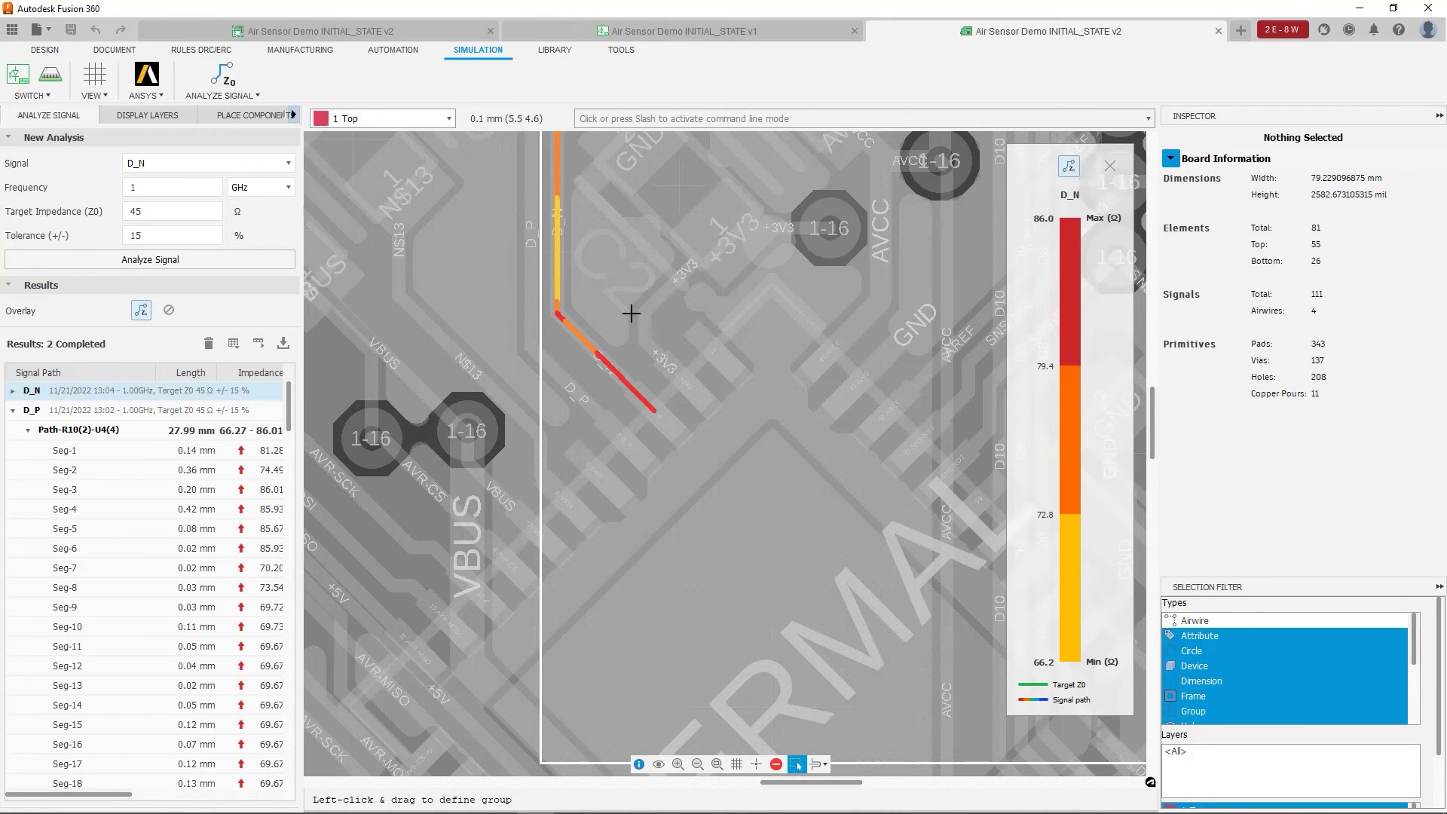
scroll(739, 311, down, 4)
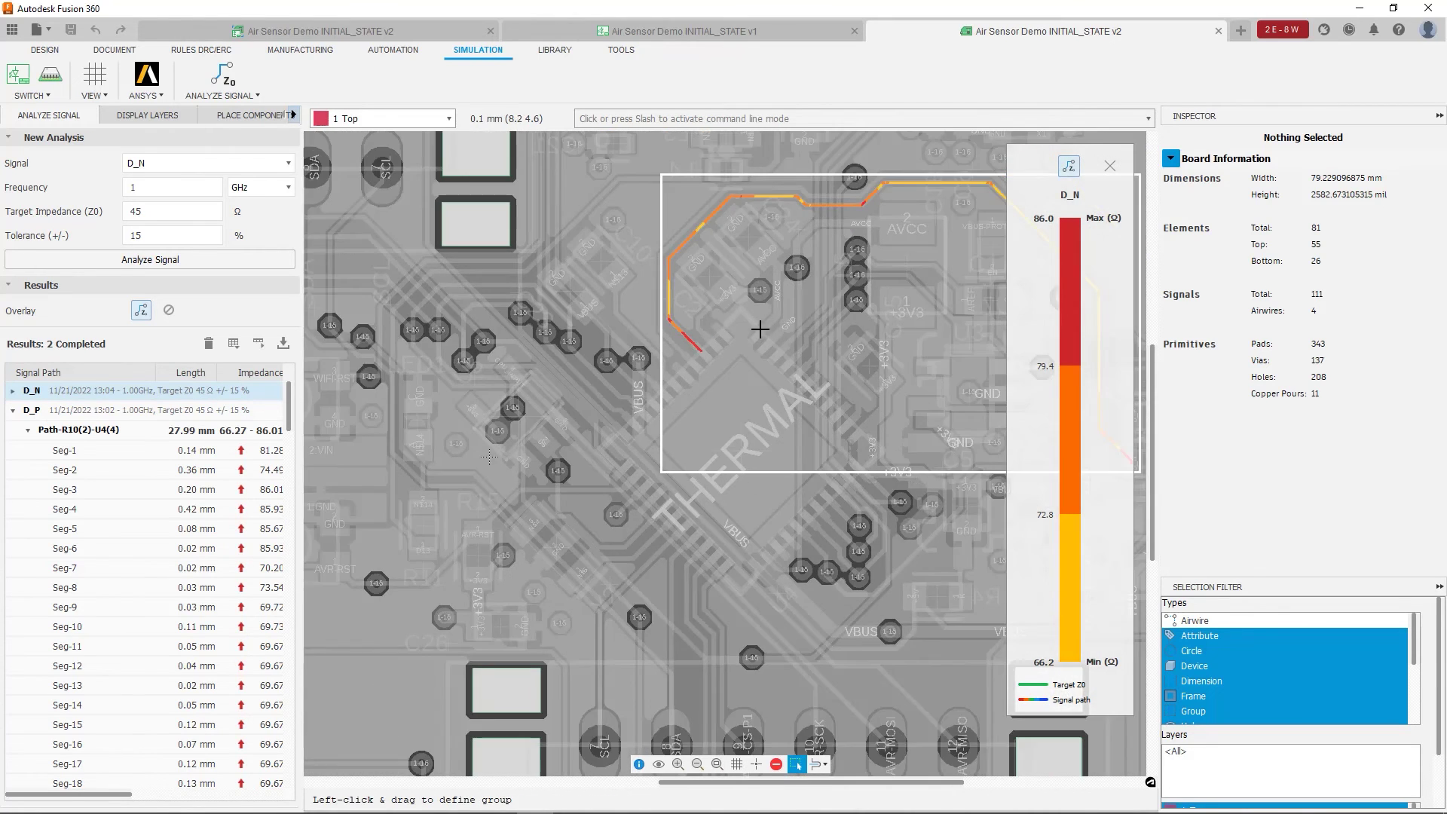
middle_drag(740, 336, 543, 362)
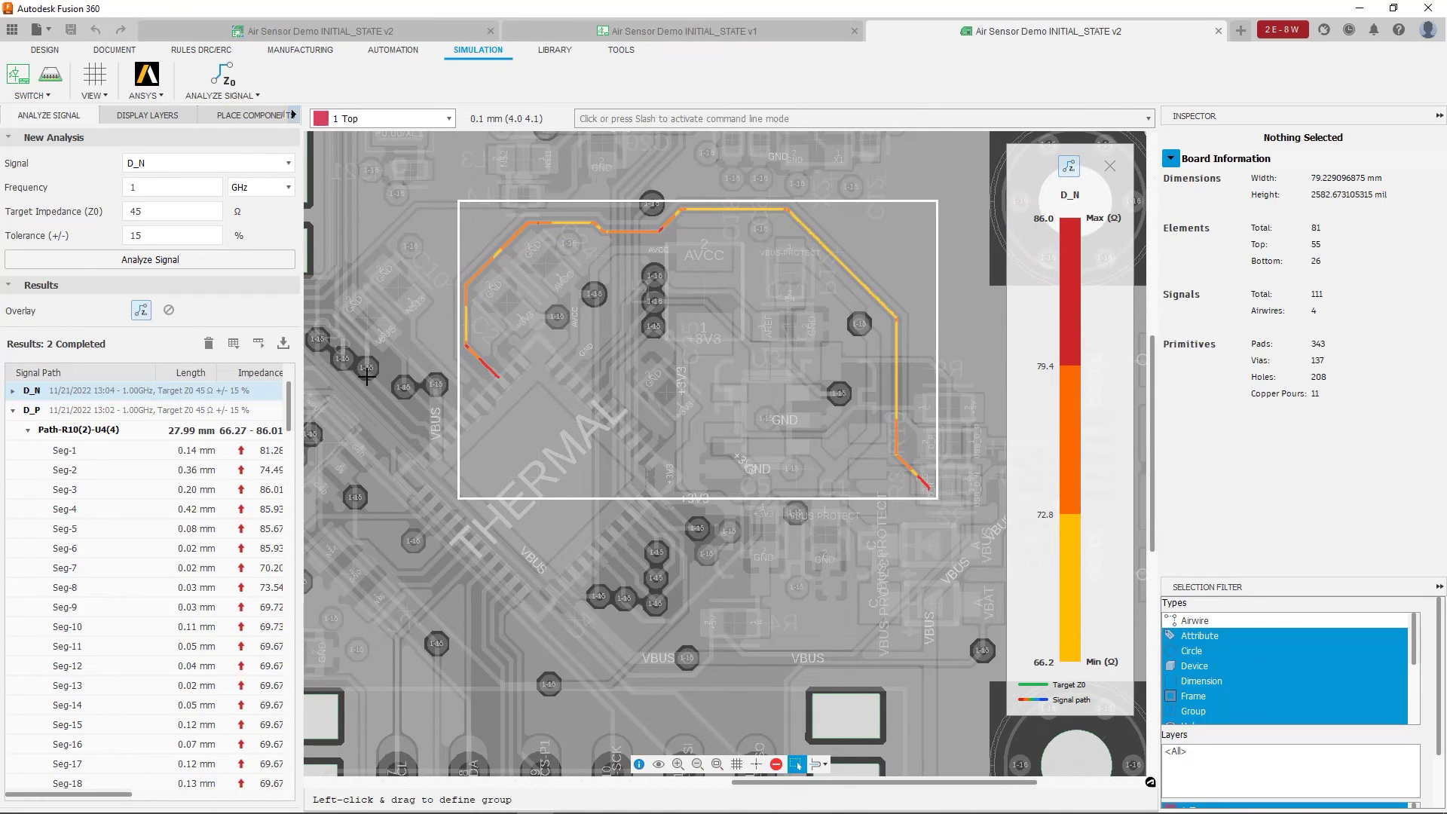
click(42, 412)
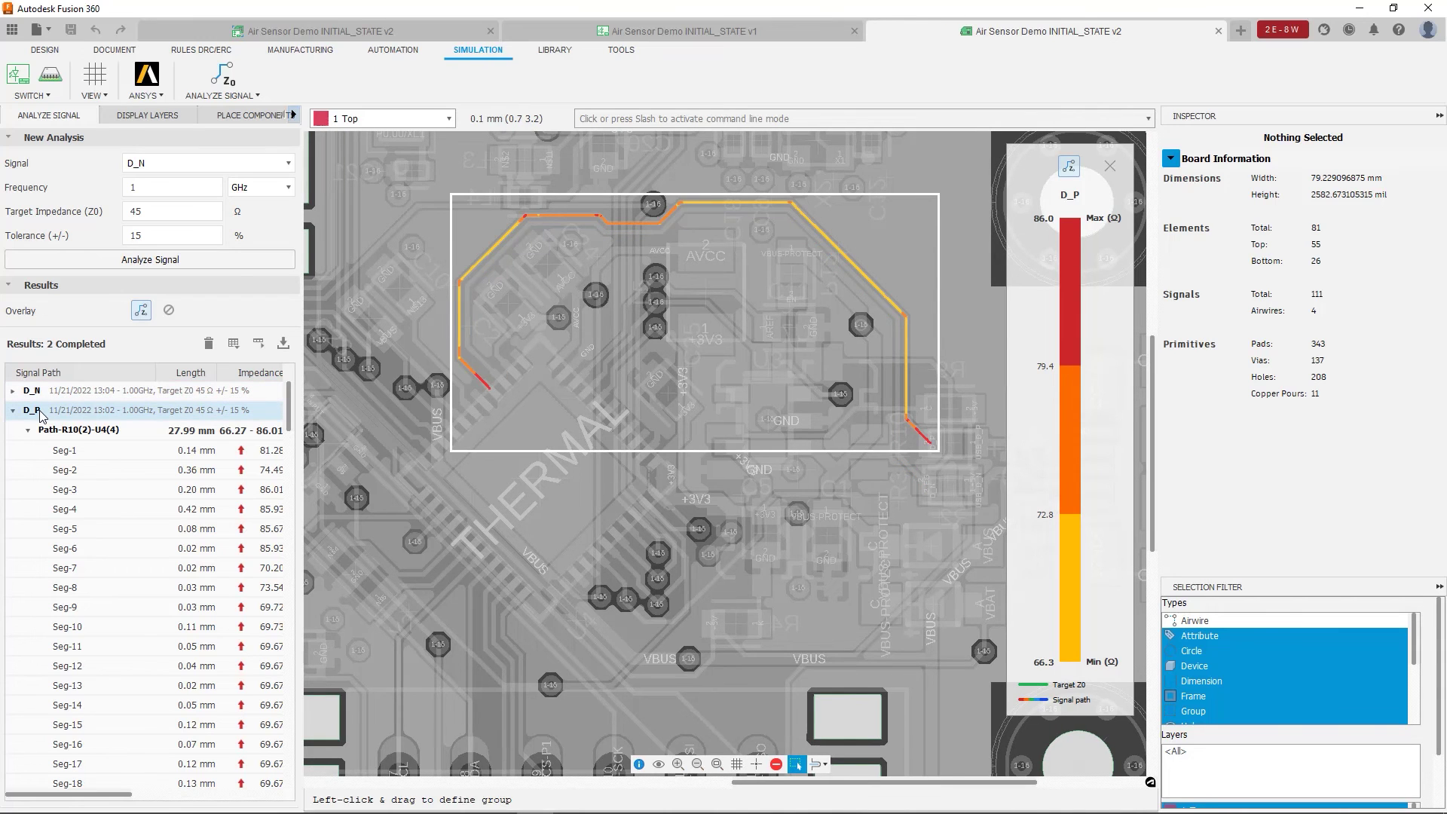
click(51, 393)
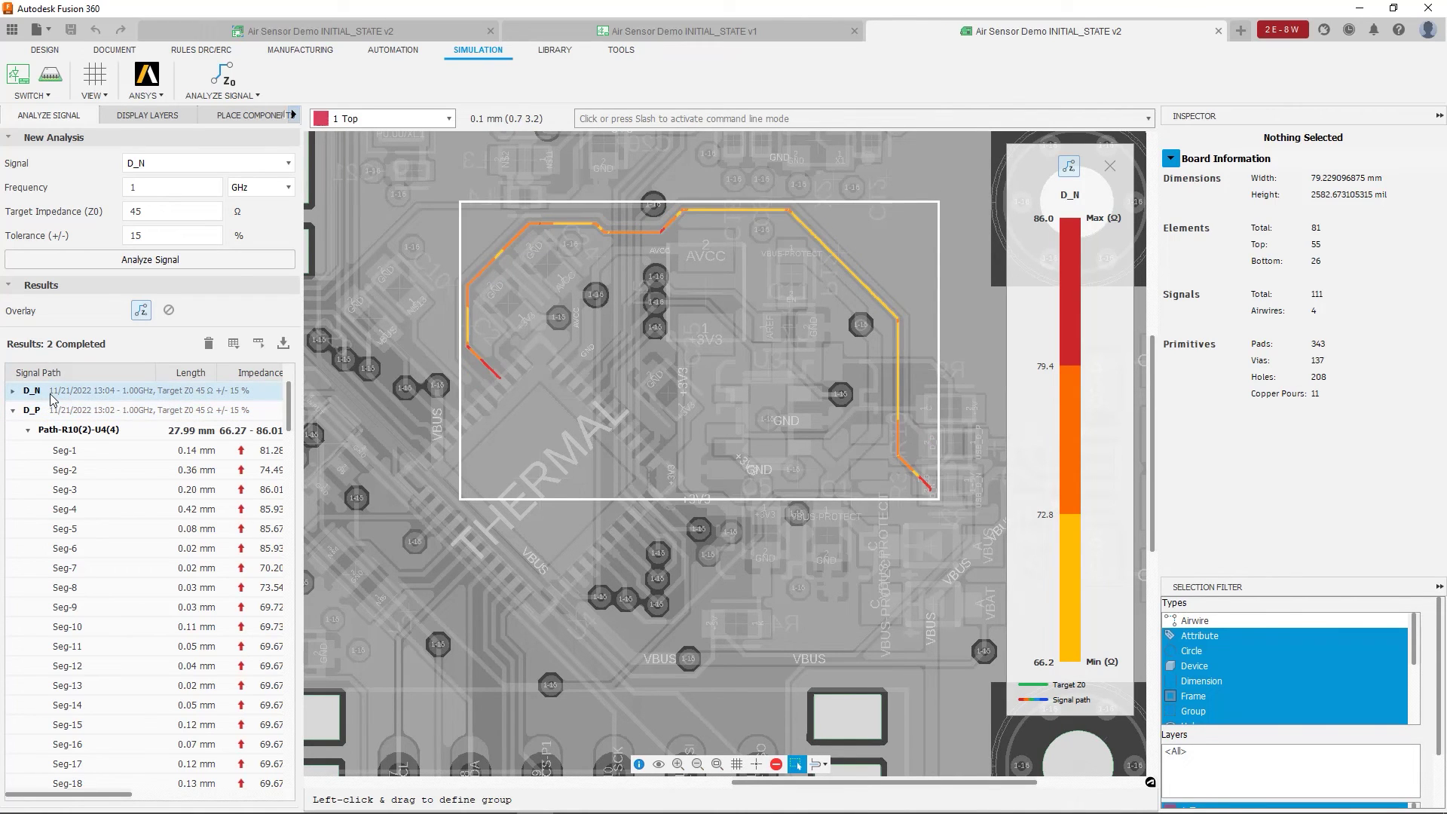